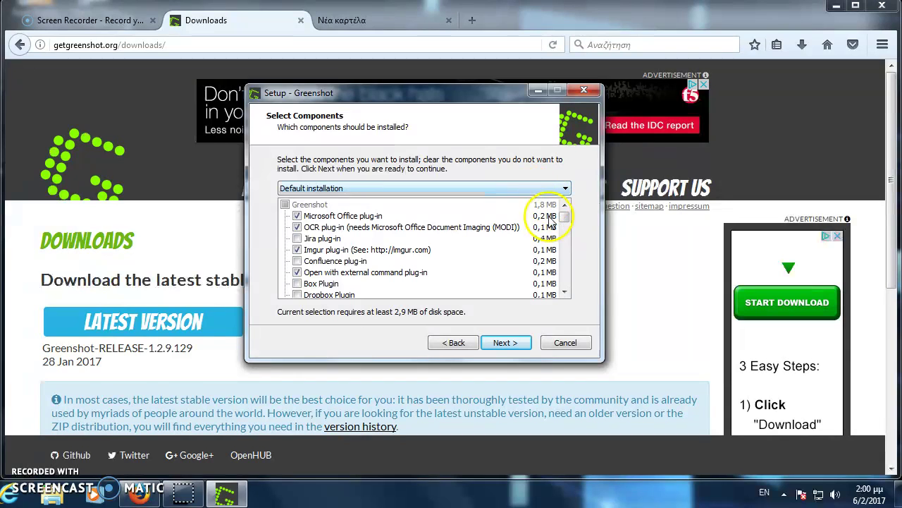
- Add the ελληνικά language component to the Greenshot installation and continue the setup
drag(567, 215, 570, 238)
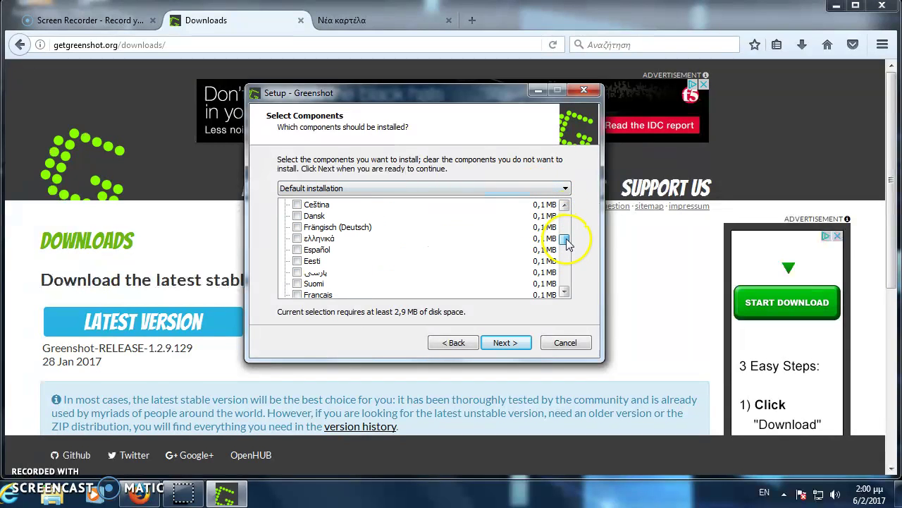
click(297, 238)
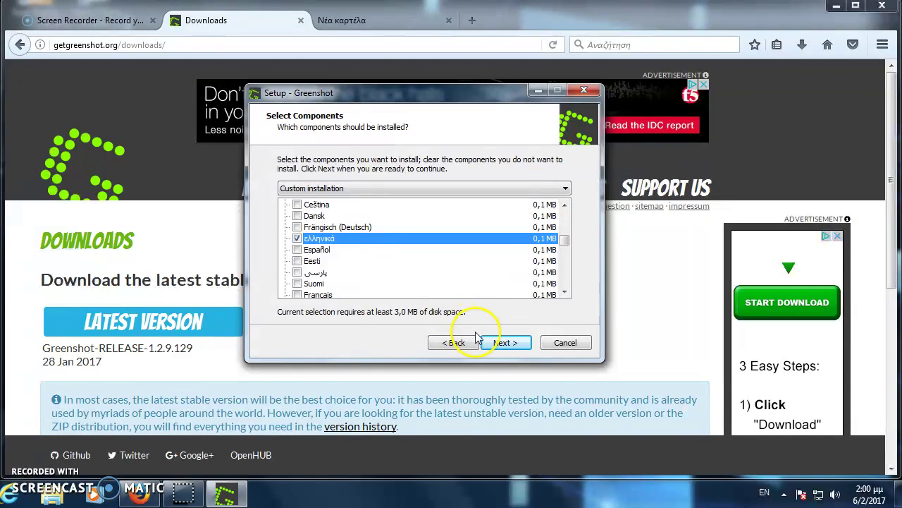
click(503, 344)
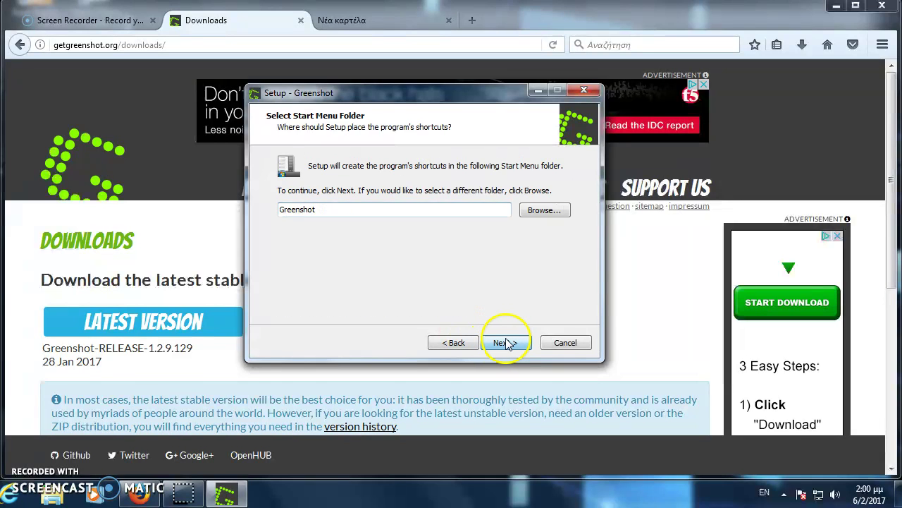
- Accept the Greenshot Start Menu folder and startup task, install the program, and finish setup with Start Greenshot enabled
click(508, 344)
click(506, 343)
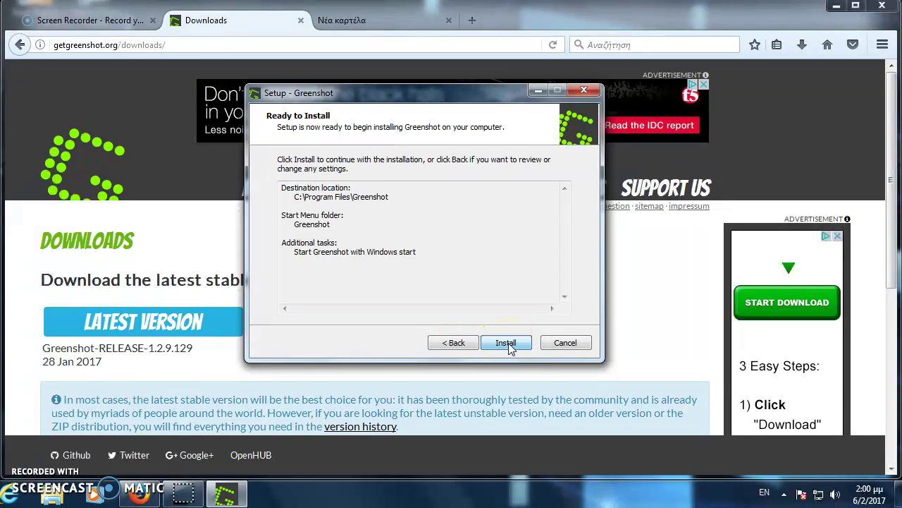
click(508, 343)
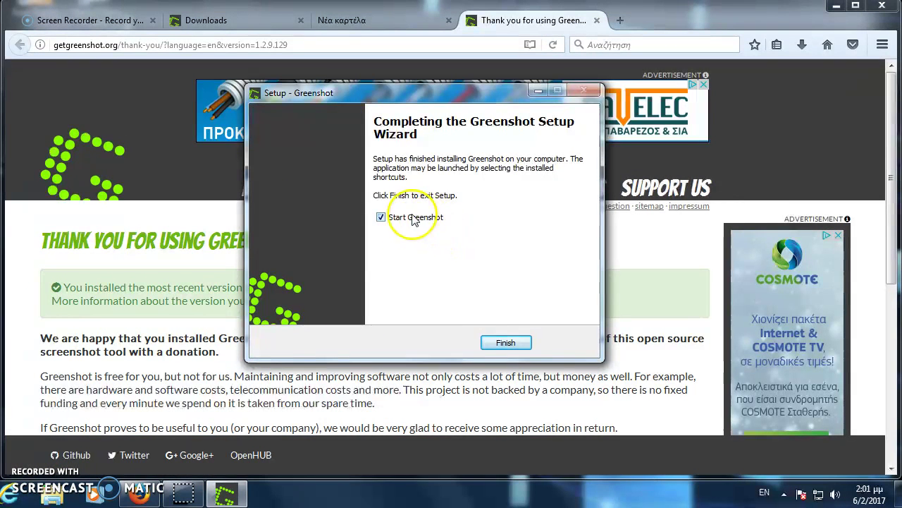
click(505, 344)
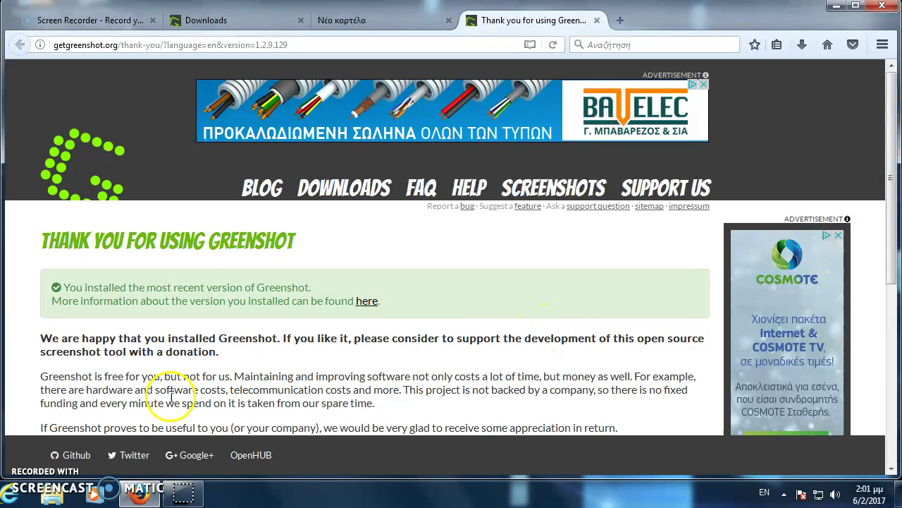
- Change Greenshot's interface language to Ελληνικά in its preferences and save the settings
click(785, 495)
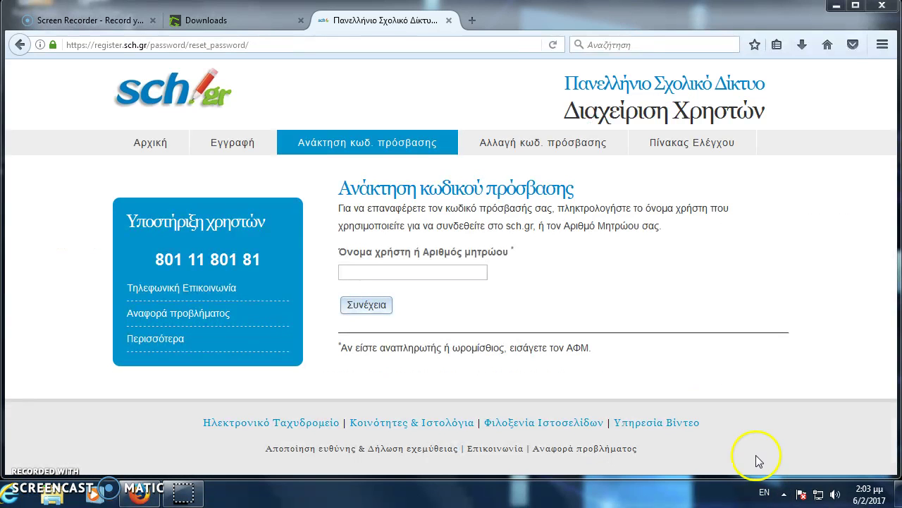
click(784, 493)
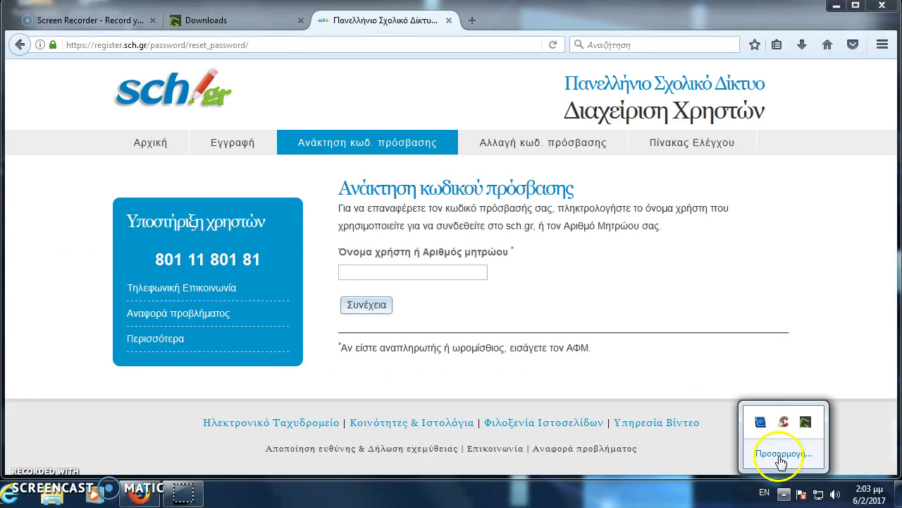
right_click(806, 423)
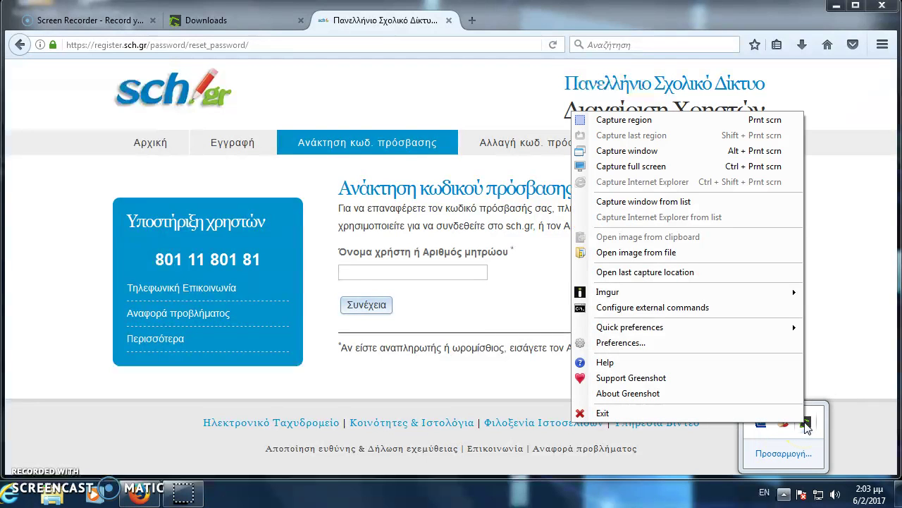
click(641, 350)
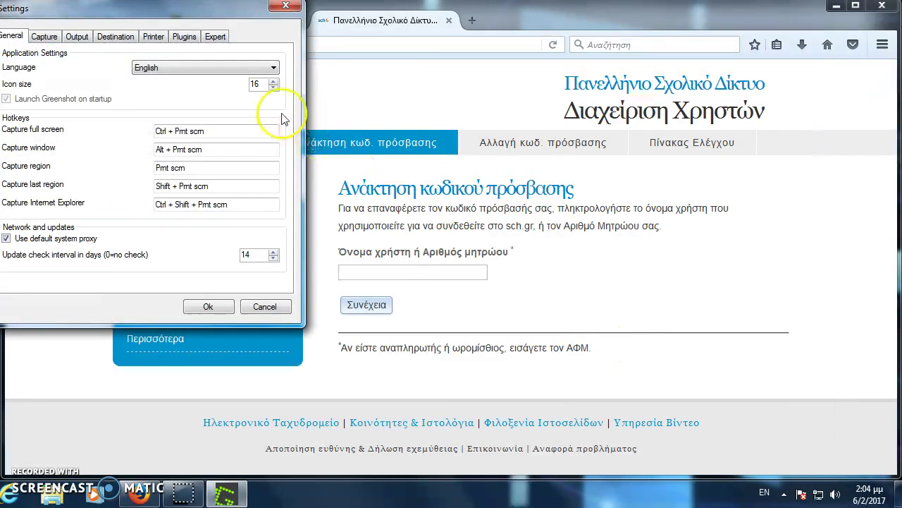
click(261, 67)
click(247, 91)
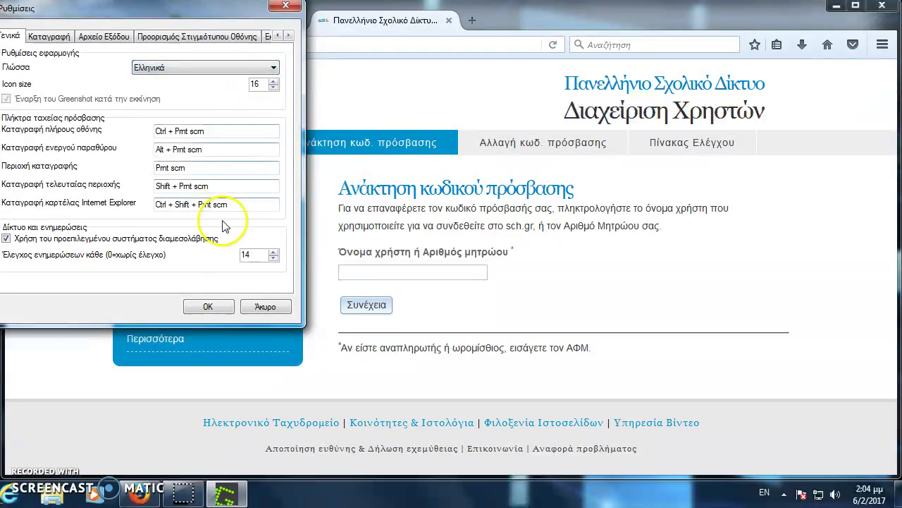
click(208, 306)
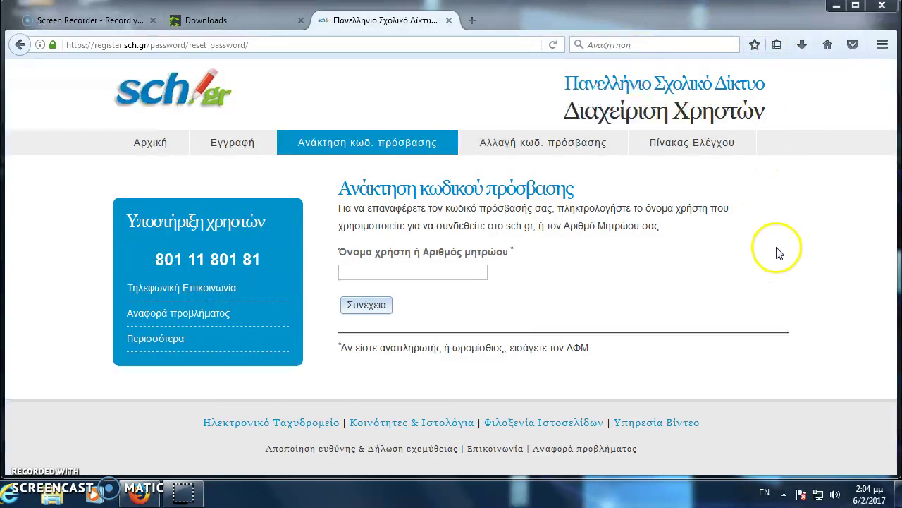
- Capture a rectangular region of the bare desktop, save it directly with the preferred settings, and place the image file below TeamViewer 12
click(837, 6)
click(784, 496)
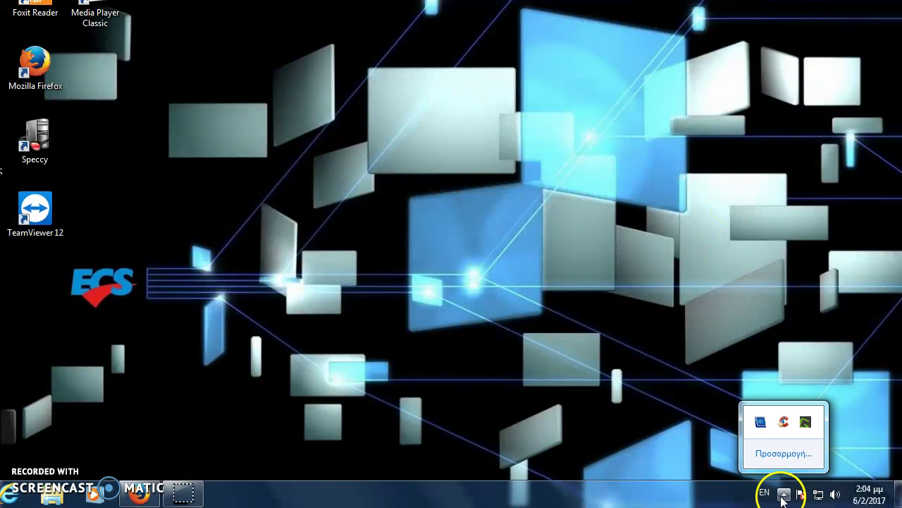
right_click(806, 423)
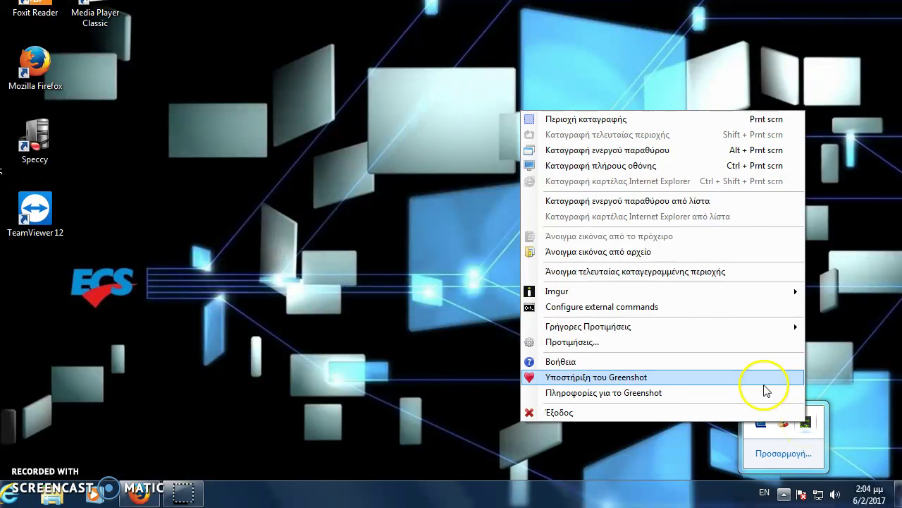
click(597, 124)
drag(198, 122, 575, 324)
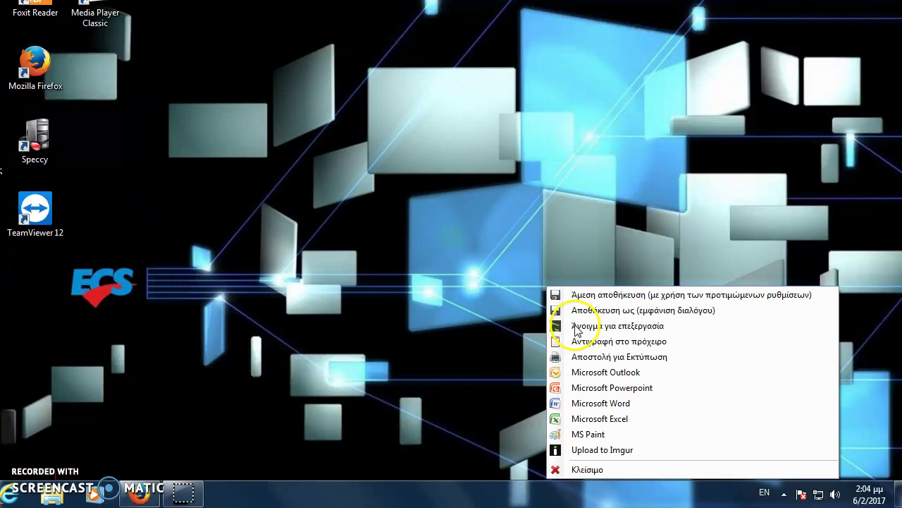
click(615, 299)
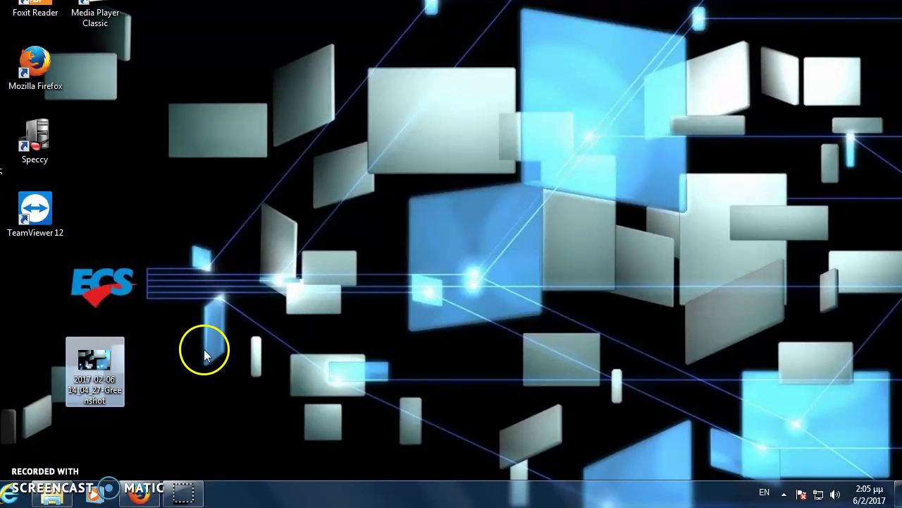
drag(112, 349, 112, 298)
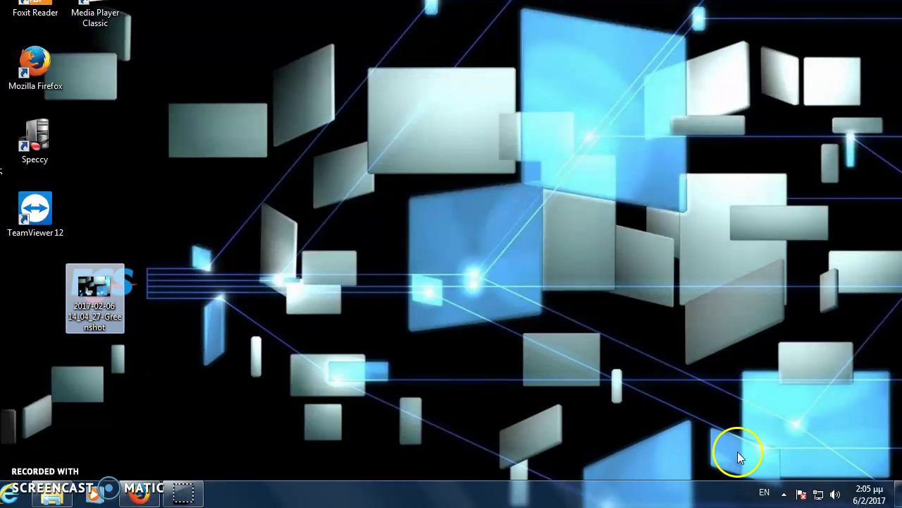
- Review Greenshot's output file settings, including the storage location and its folder chooser, and close them without changes
click(783, 495)
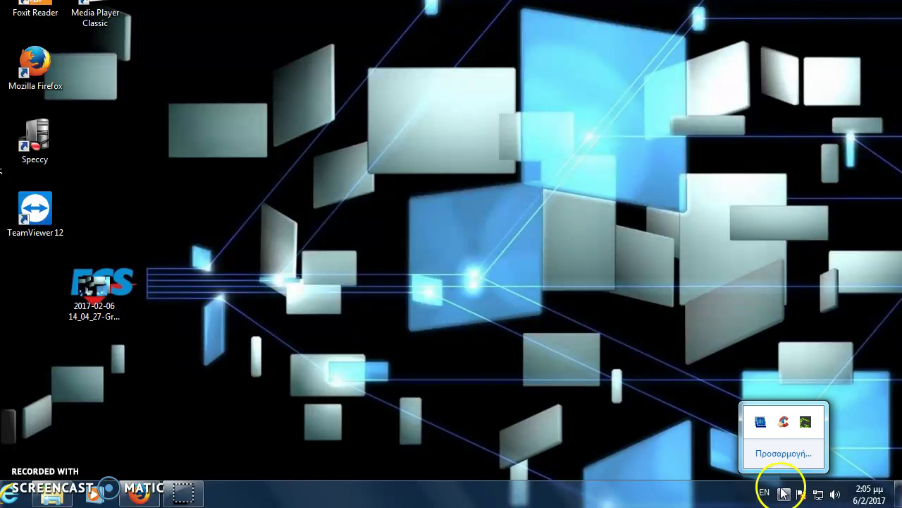
right_click(805, 423)
click(573, 343)
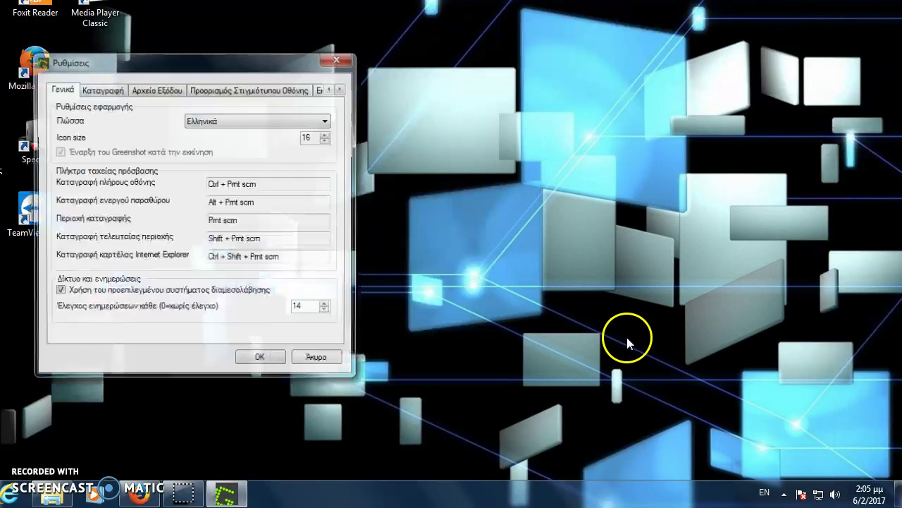
click(147, 92)
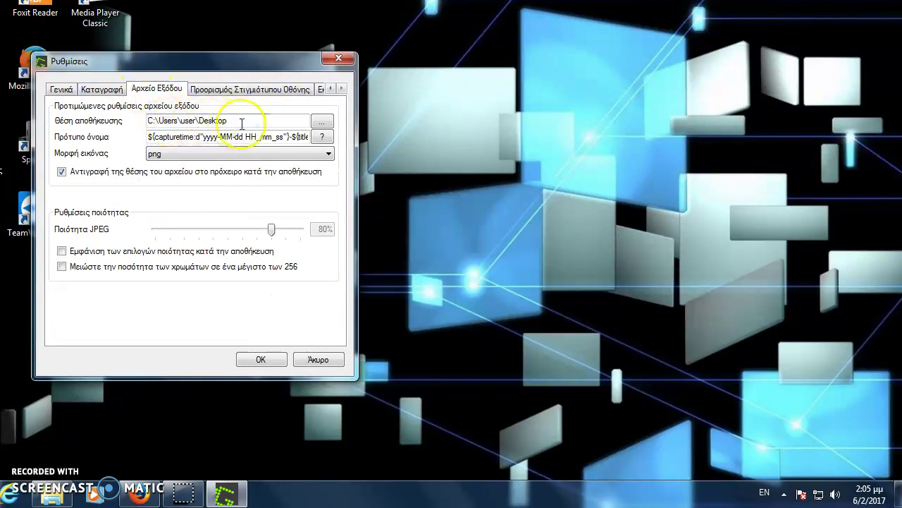
click(322, 121)
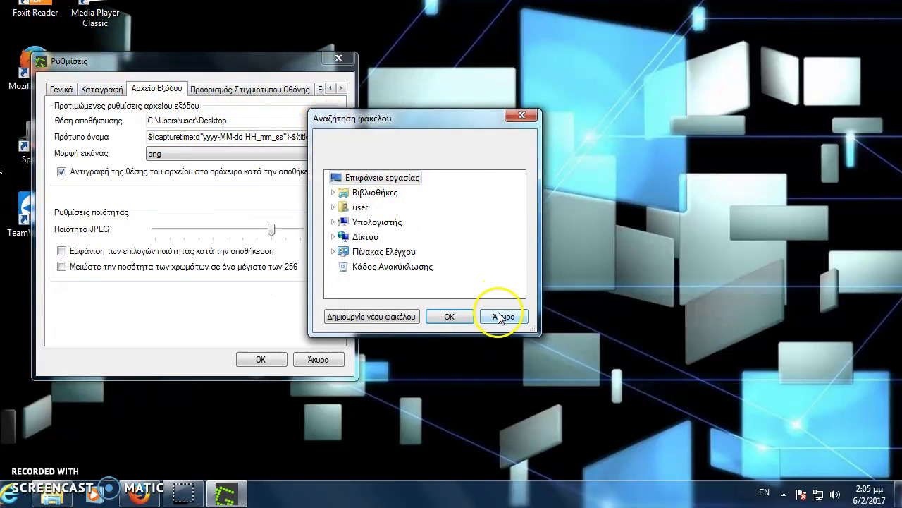
click(499, 318)
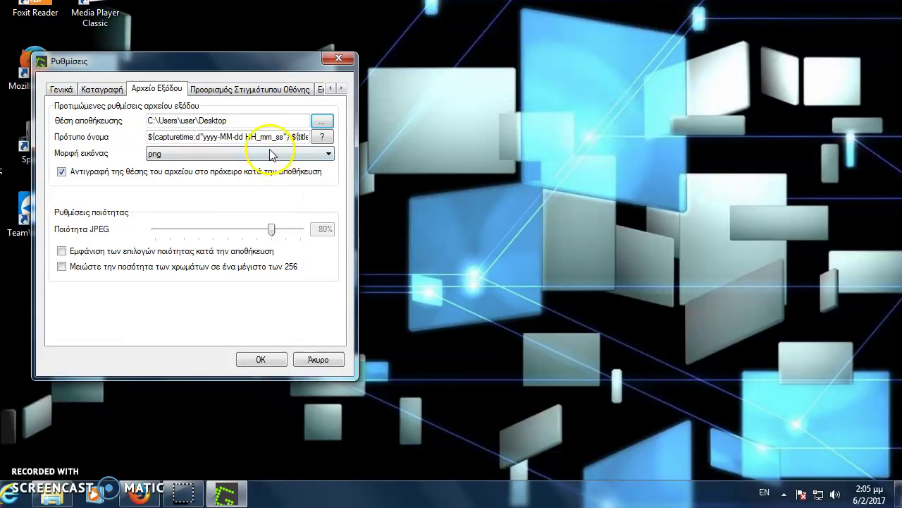
click(315, 360)
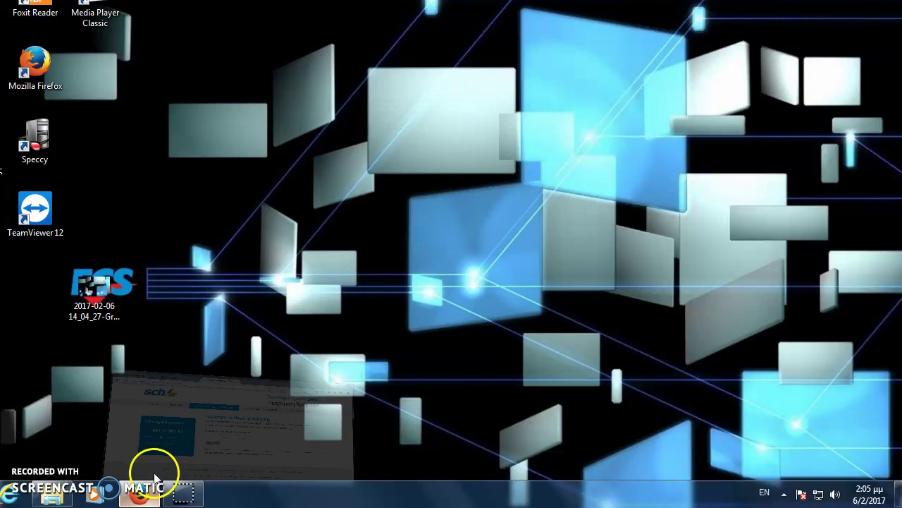
- Bring back Firefox on the Greenshot Downloads page and shrink its window so it covers only part of the desktop
click(139, 493)
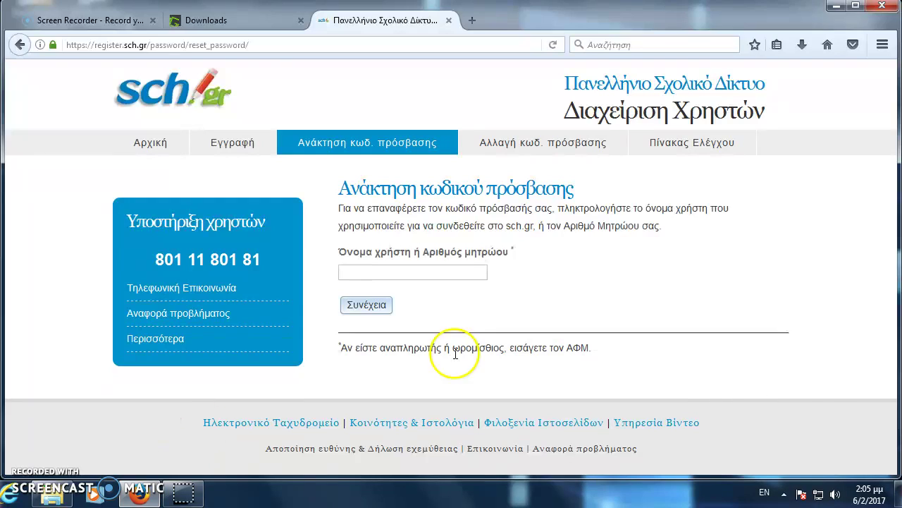
click(216, 23)
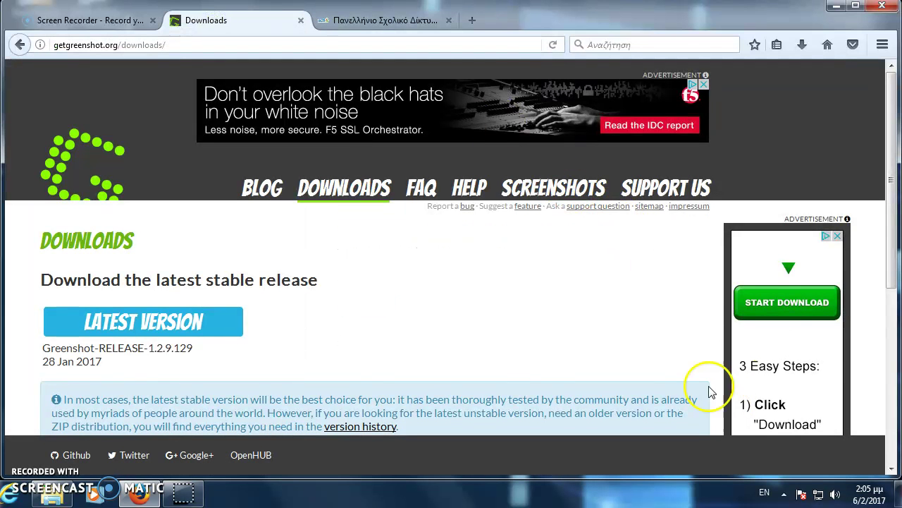
click(784, 493)
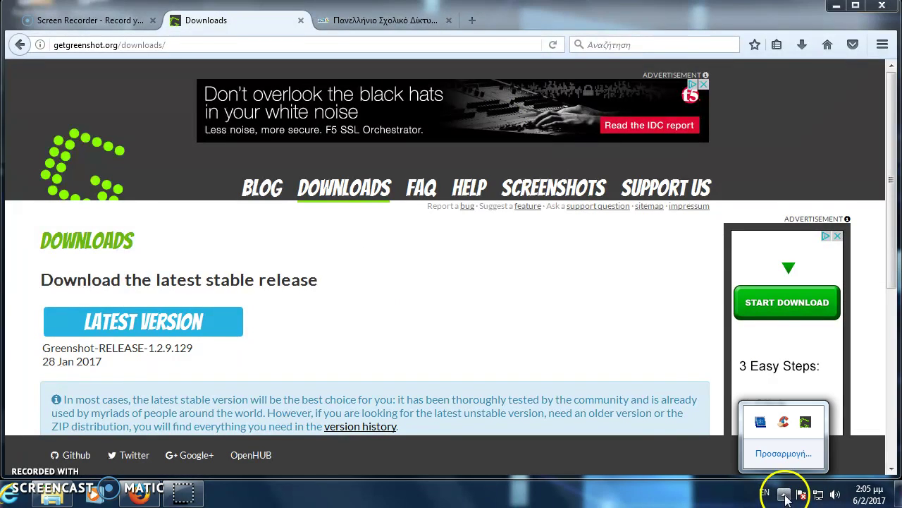
right_click(806, 424)
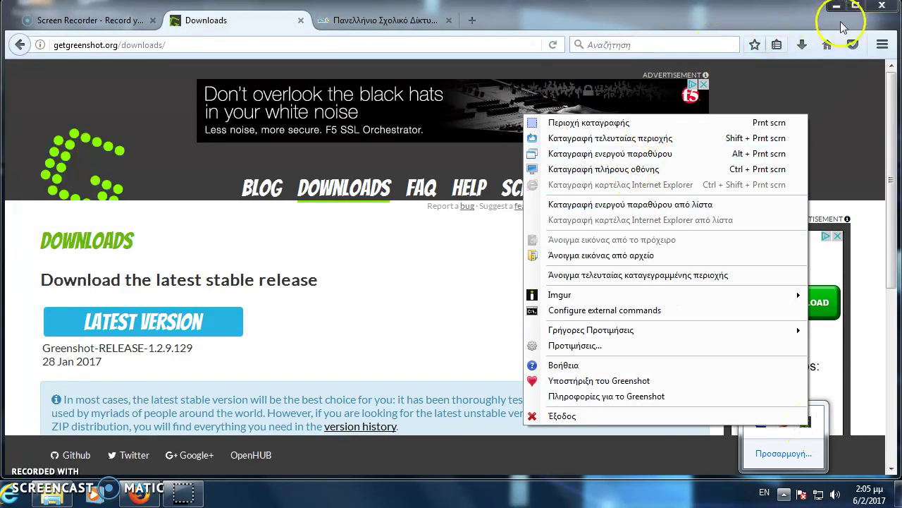
click(823, 14)
click(854, 9)
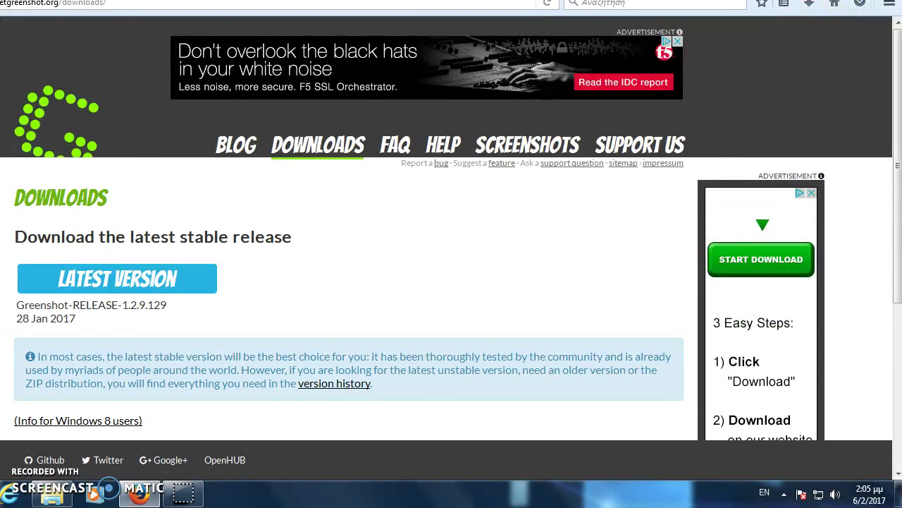
click(750, 10)
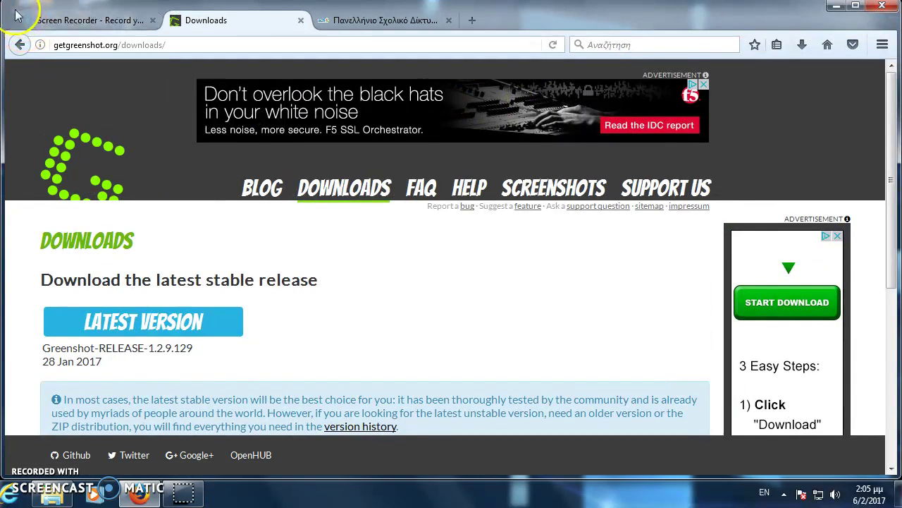
drag(13, 9, 376, 161)
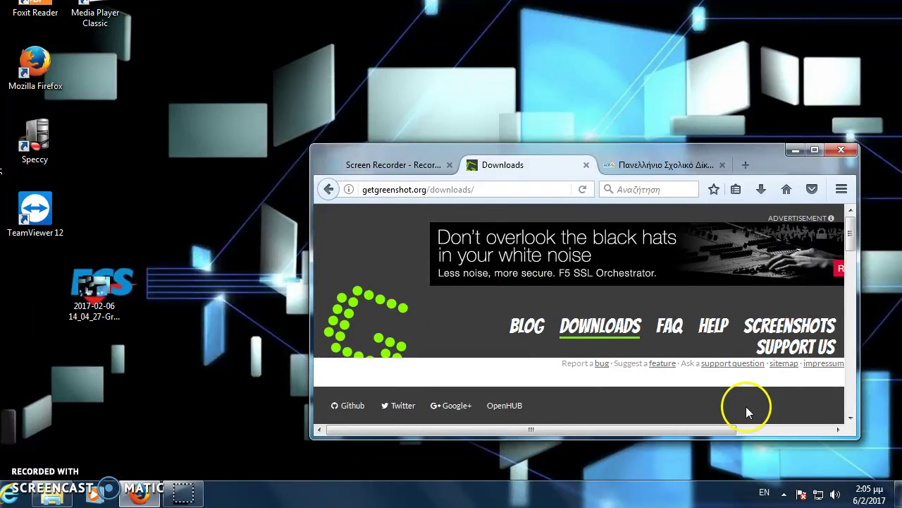
- Capture the Firefox window with Greenshot's active-window capture and save it directly with the preferred settings
click(783, 493)
right_click(806, 421)
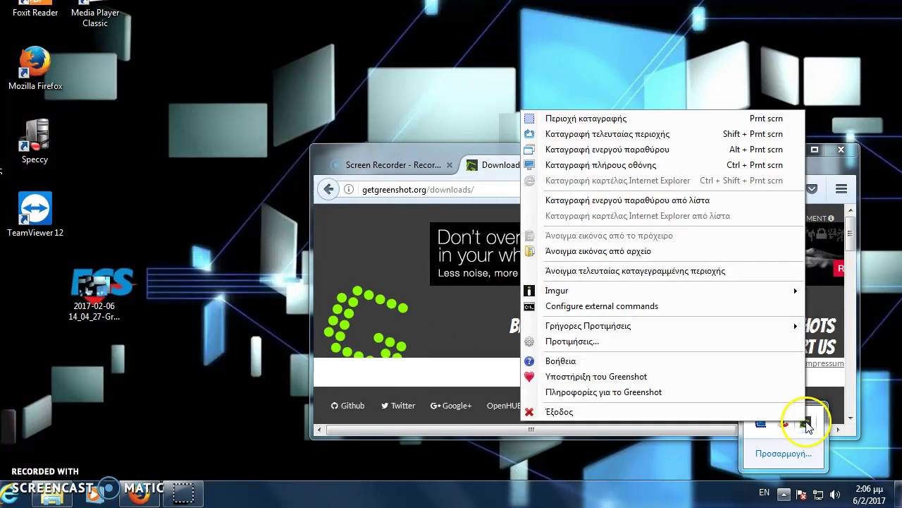
click(634, 151)
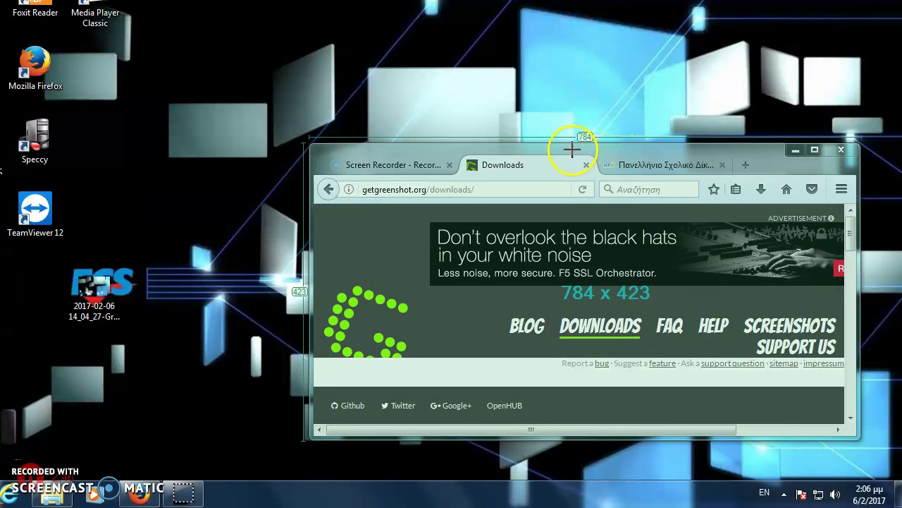
click(446, 154)
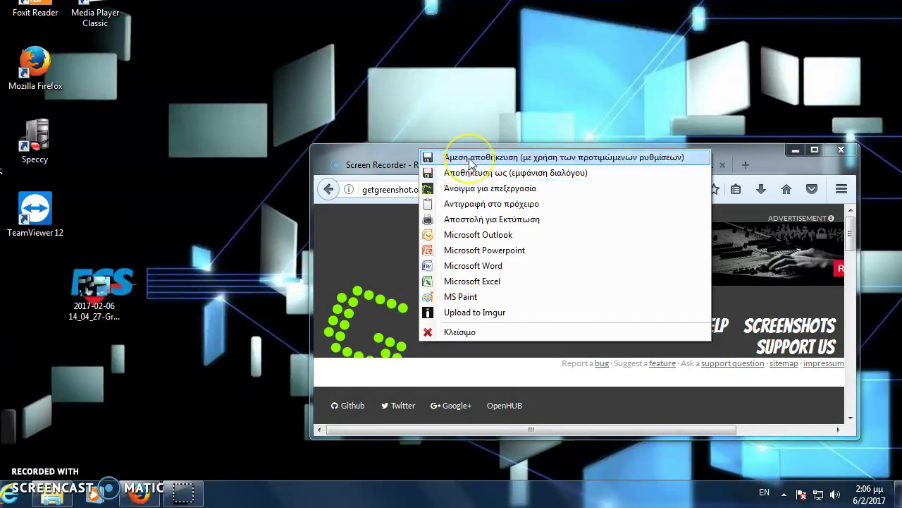
click(462, 158)
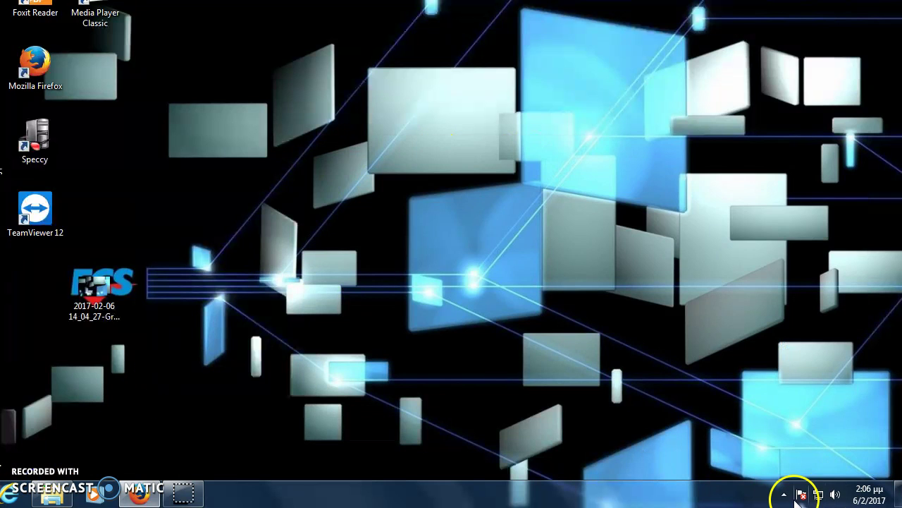
- Capture the full screen with Greenshot, upload the capture to Imgur, and open the uploaded image in the browser
click(784, 494)
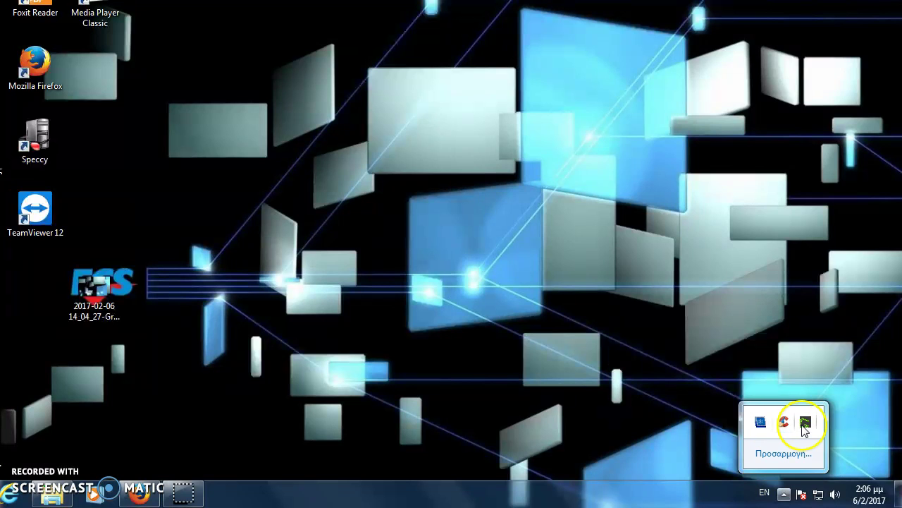
right_click(804, 424)
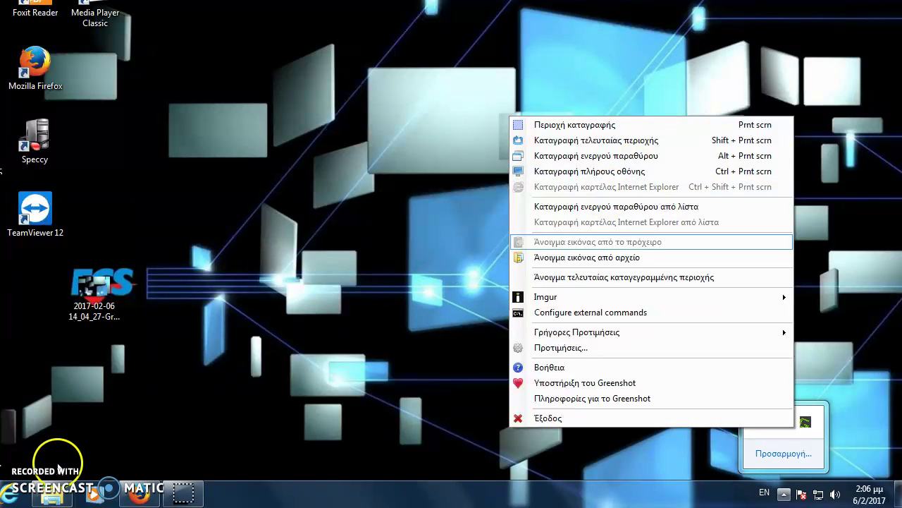
click(784, 495)
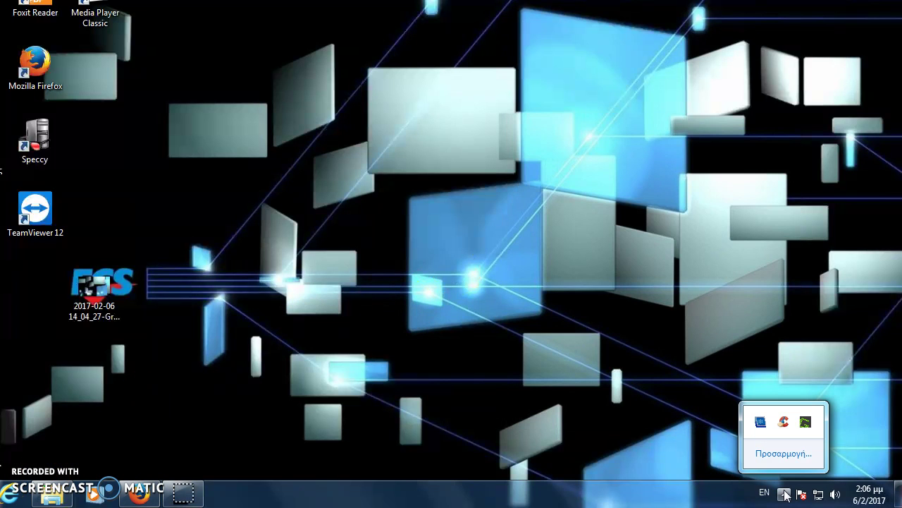
right_click(806, 425)
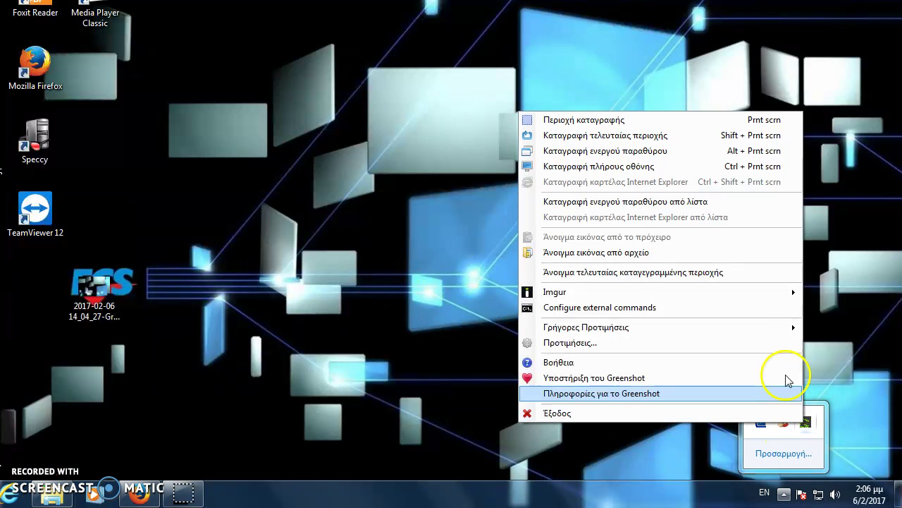
click(644, 171)
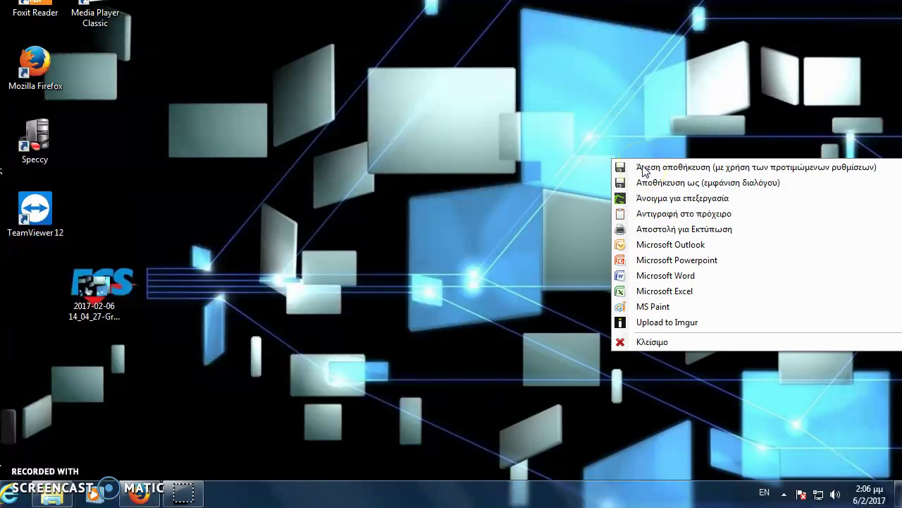
click(661, 183)
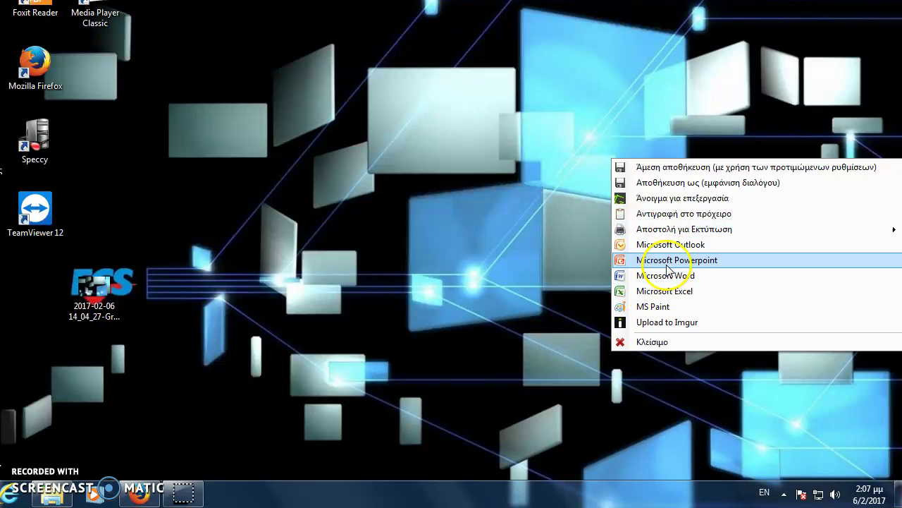
click(667, 323)
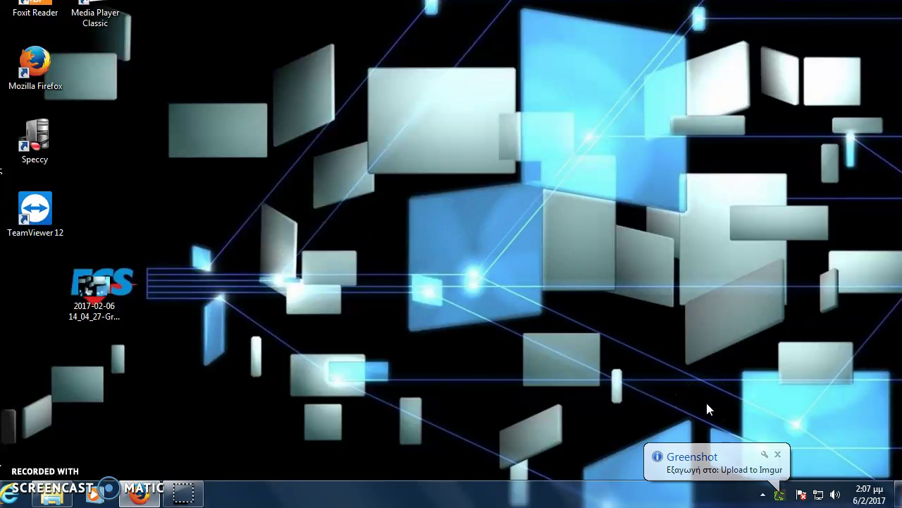
click(733, 458)
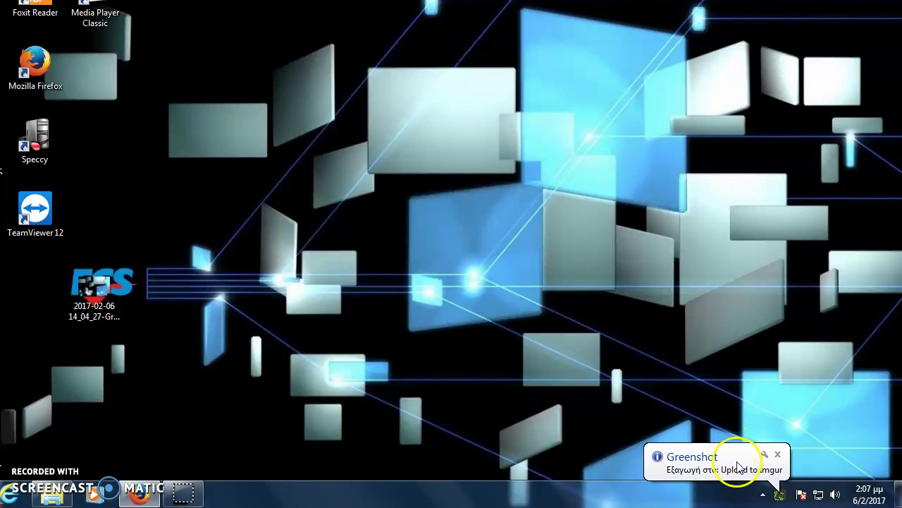
click(760, 460)
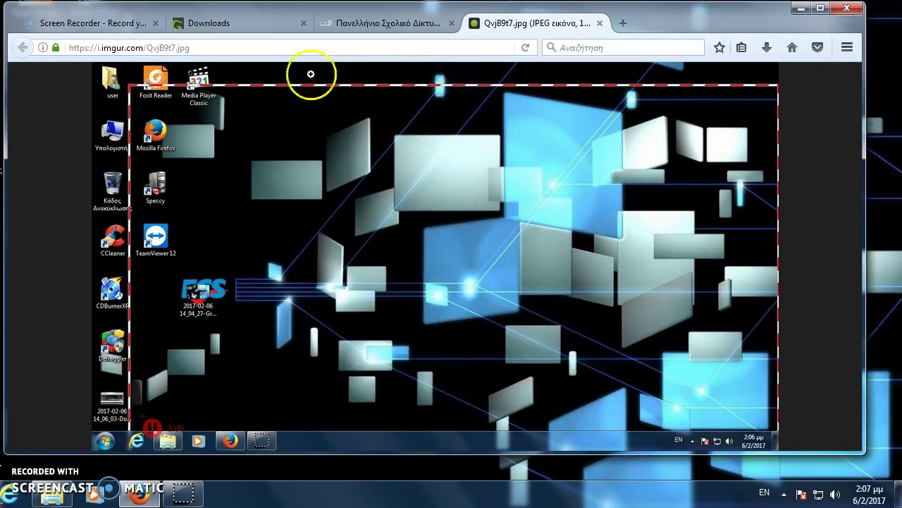
- Select the full web address of the uploaded Imgur image and copy it to the clipboard
double_click(202, 47)
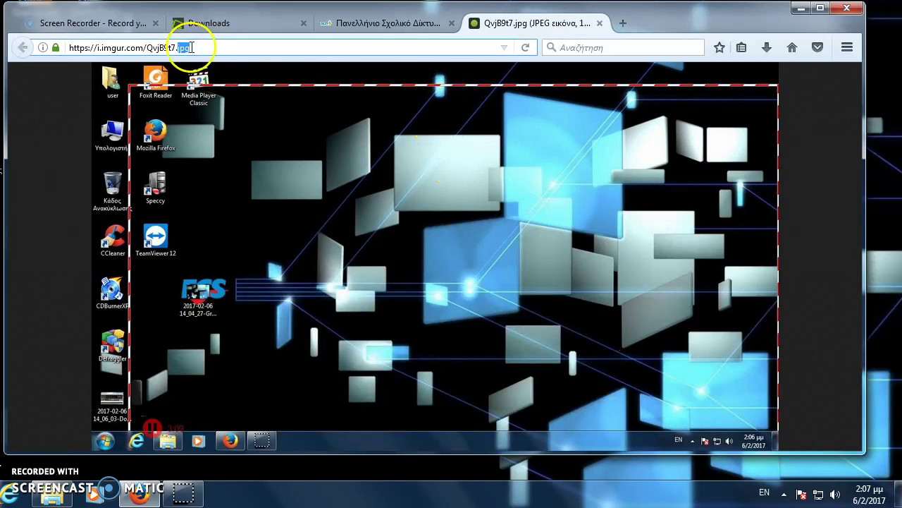
click(201, 48)
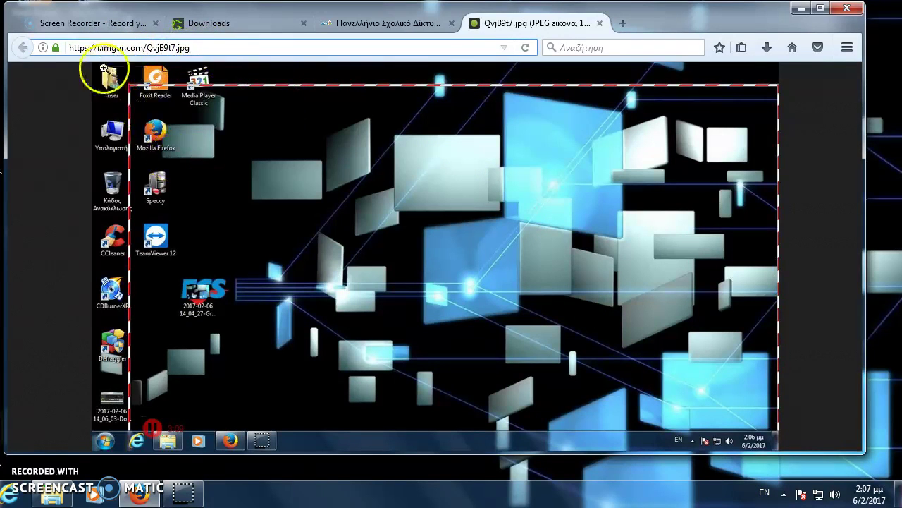
click(137, 47)
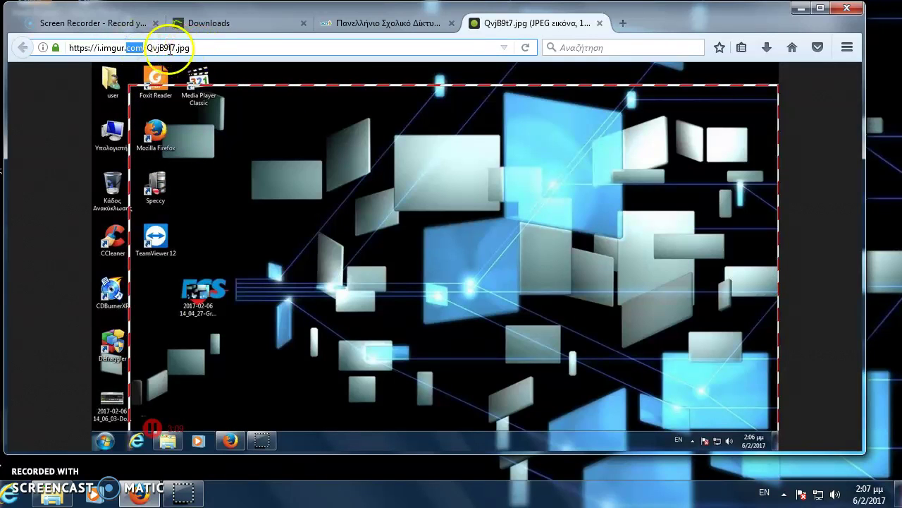
click(131, 47)
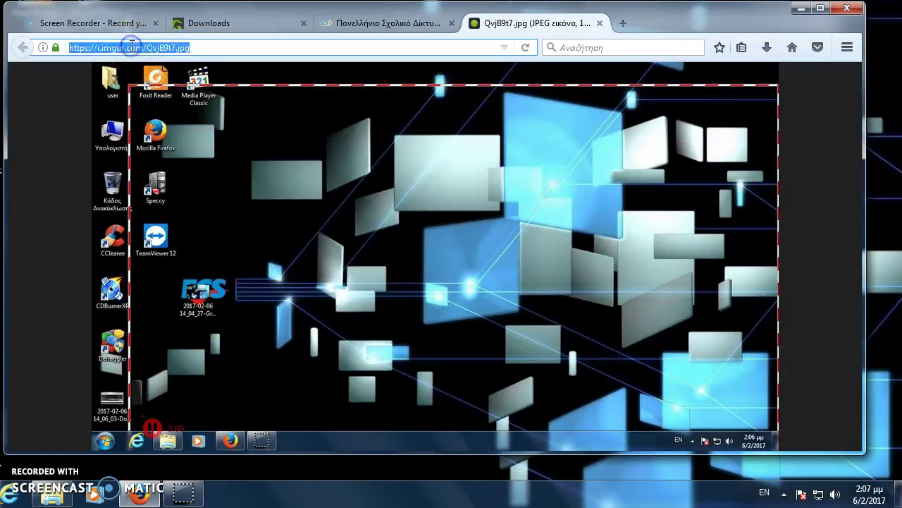
right_click(131, 46)
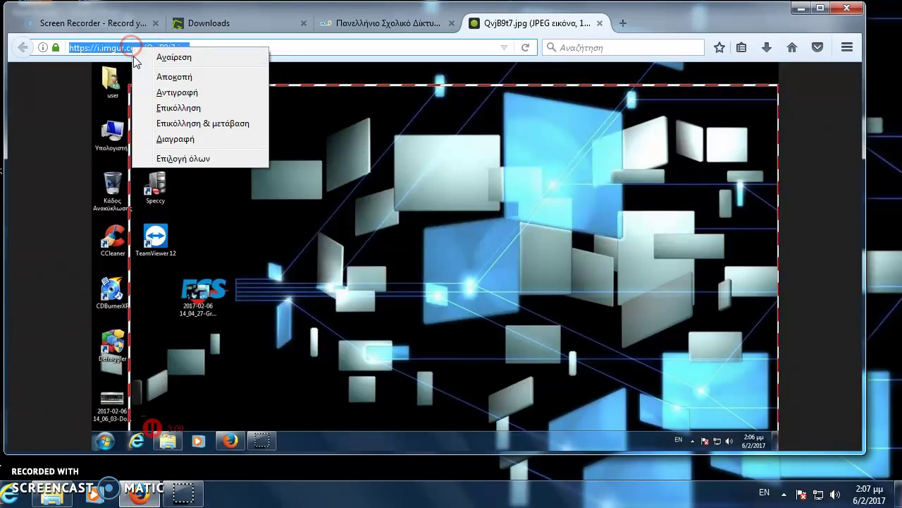
click(161, 92)
click(202, 48)
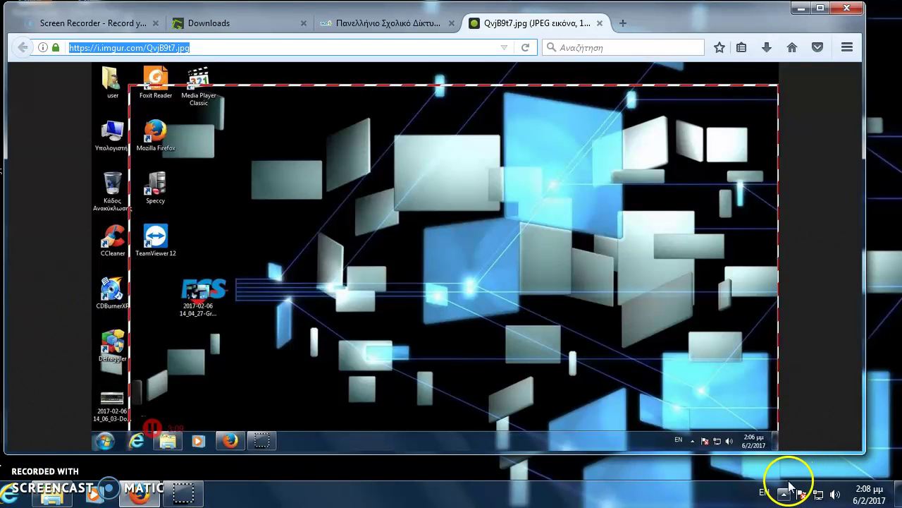
- Review the uploaded screenshot's entry in Greenshot's Imgur history, widening the hash column to read it, and close the history
click(784, 491)
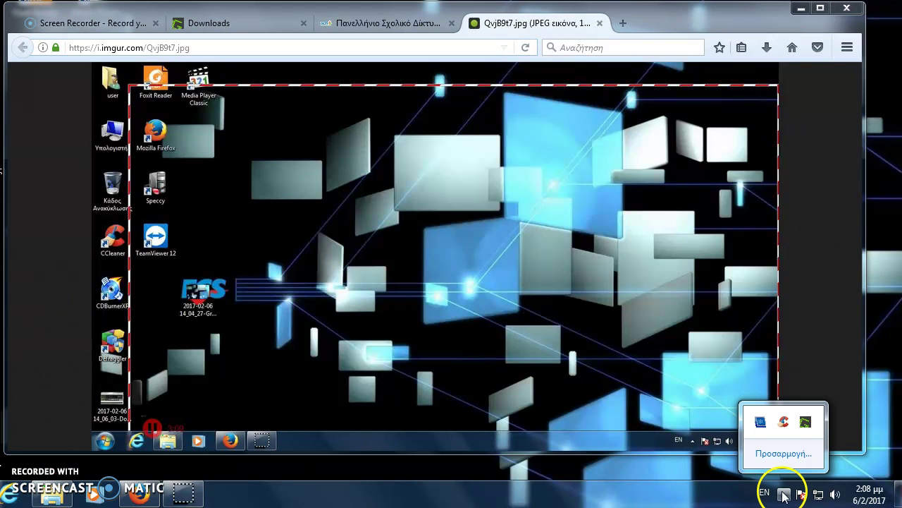
right_click(806, 423)
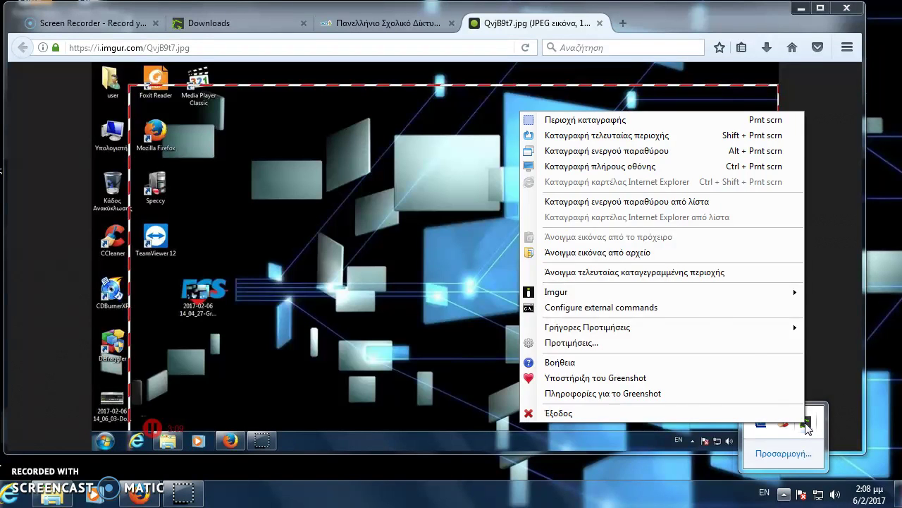
mouse_move(660, 295)
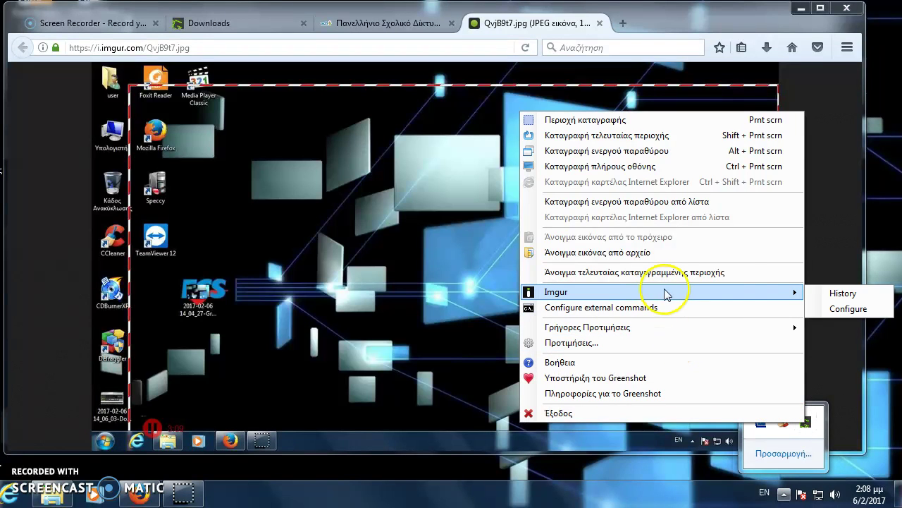
click(843, 295)
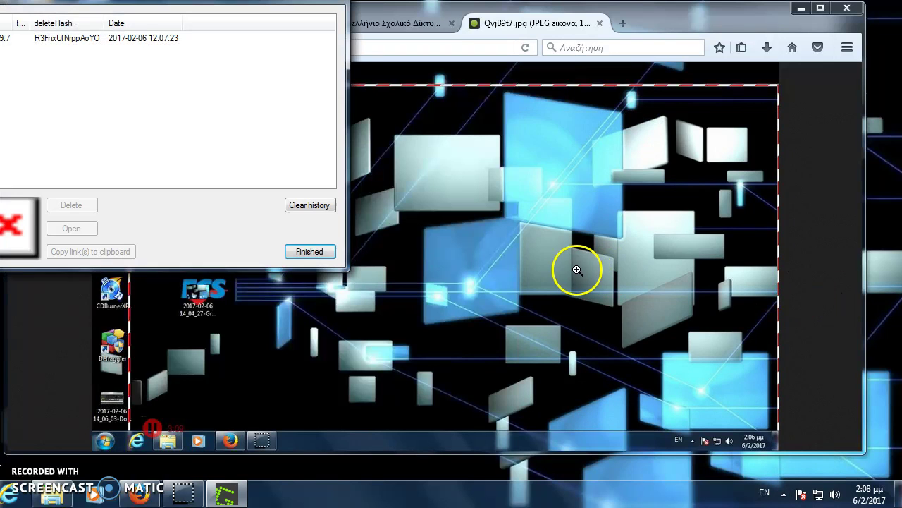
drag(80, 7, 183, 125)
click(200, 129)
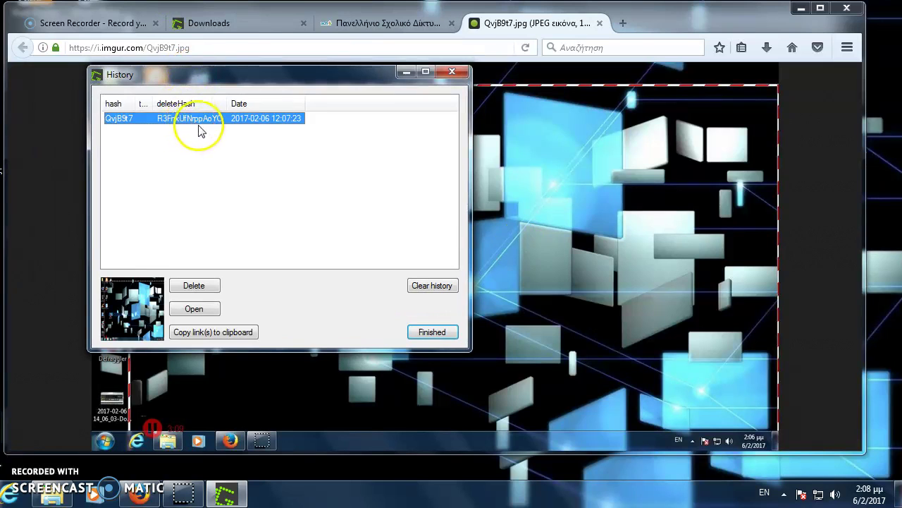
drag(134, 104, 191, 106)
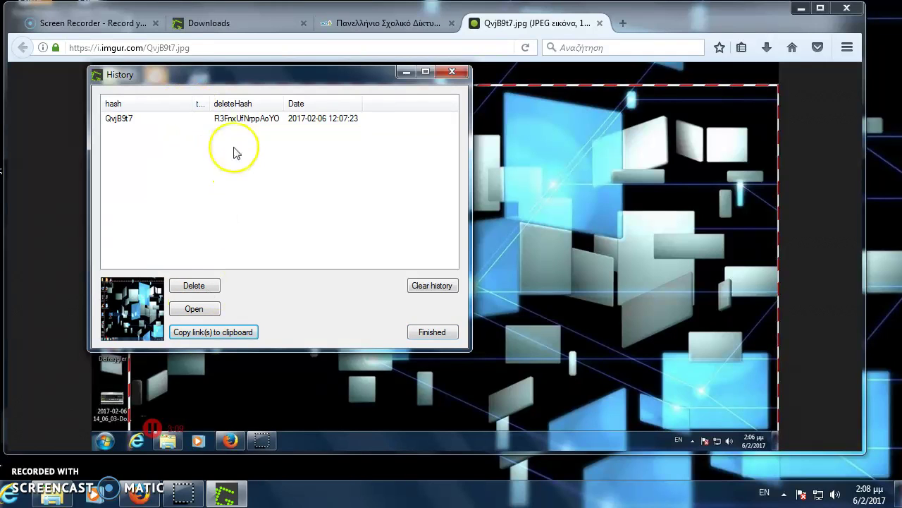
click(235, 124)
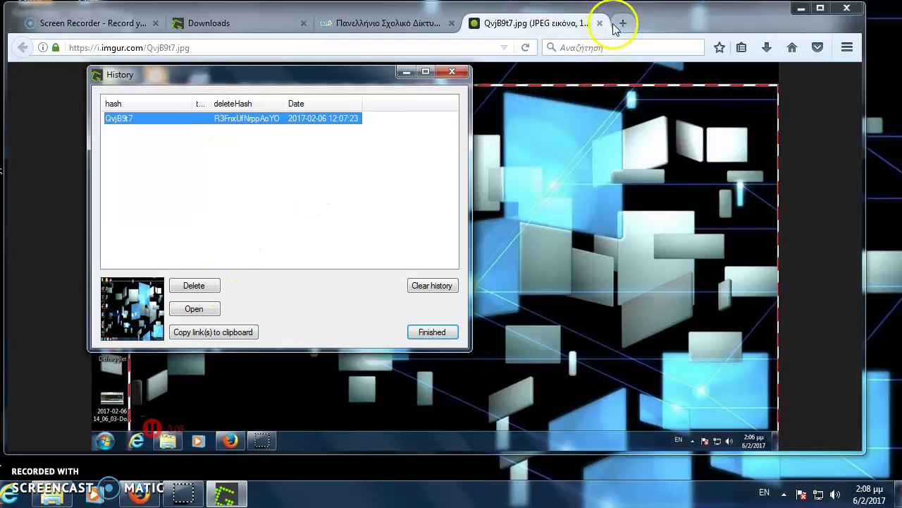
click(433, 332)
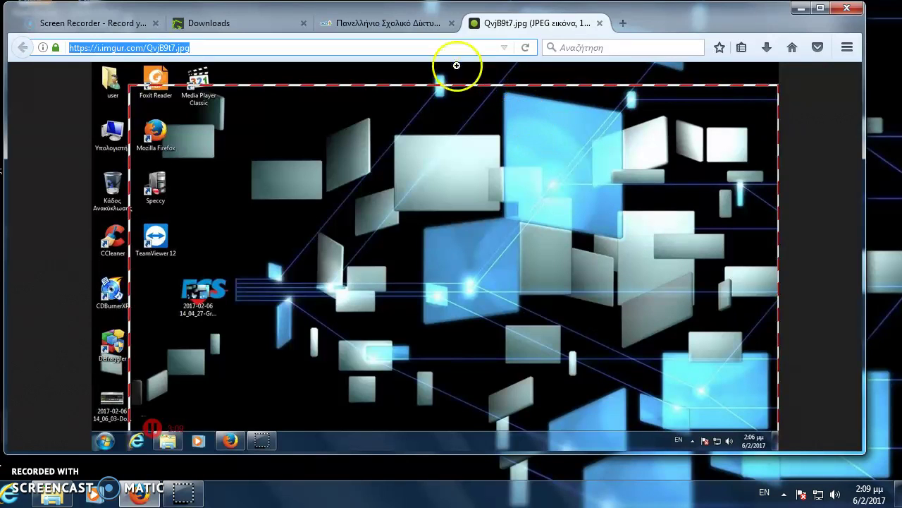
- Show the Πανελλήνιο Σχολικό Δίκτυο password recovery page and enlarge the Firefox window until the page footer fits
click(408, 29)
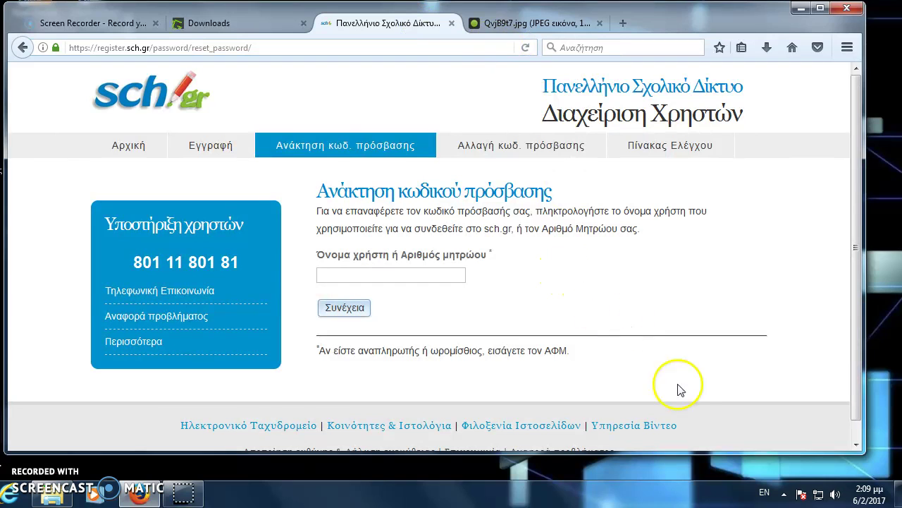
click(784, 495)
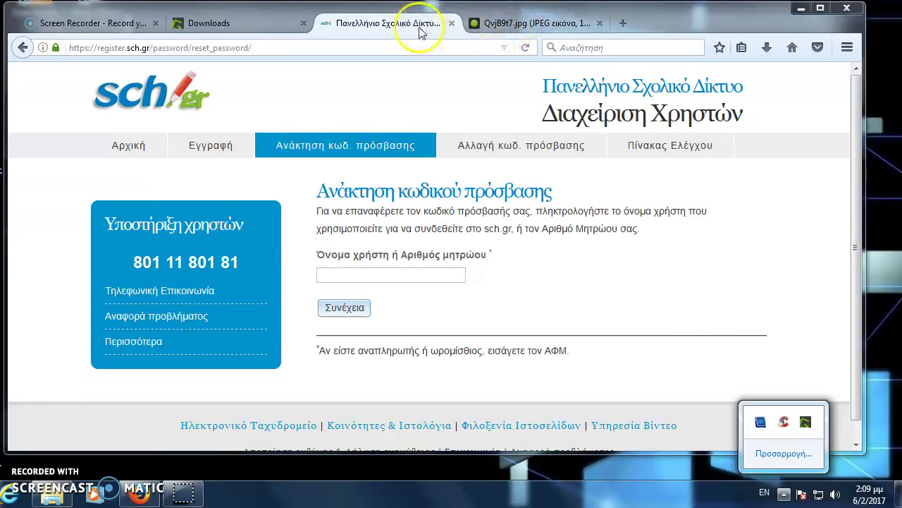
click(509, 25)
click(420, 25)
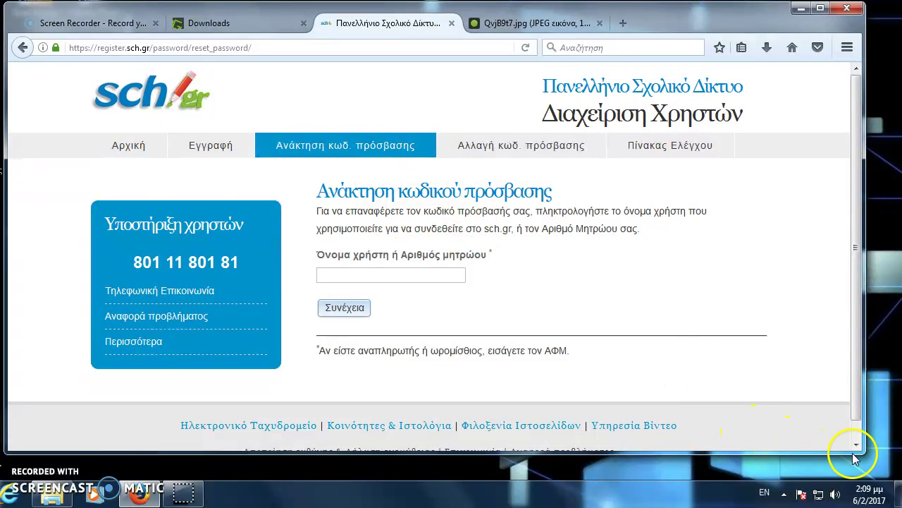
drag(857, 449, 898, 470)
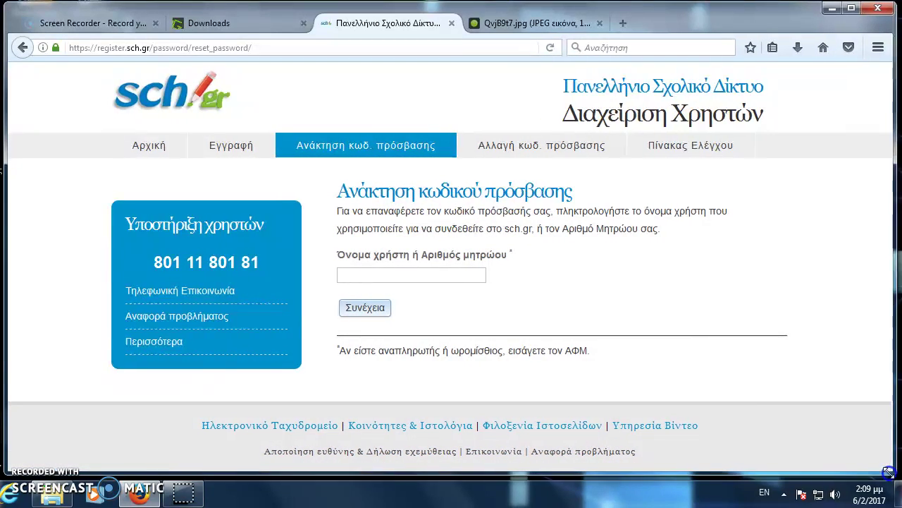
- Capture the Firefox window with Greenshot's active-window capture, open it in the image editor, and enlarge the editor window
click(785, 496)
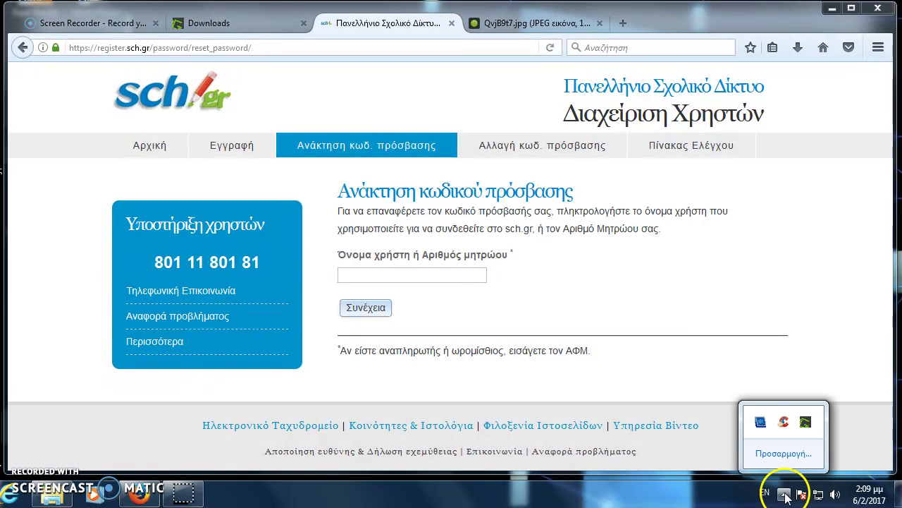
right_click(807, 425)
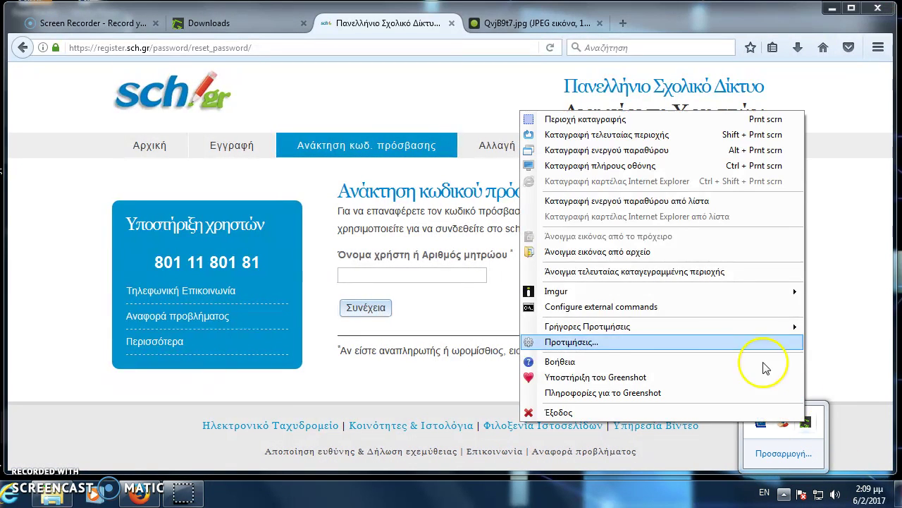
click(610, 155)
click(629, 19)
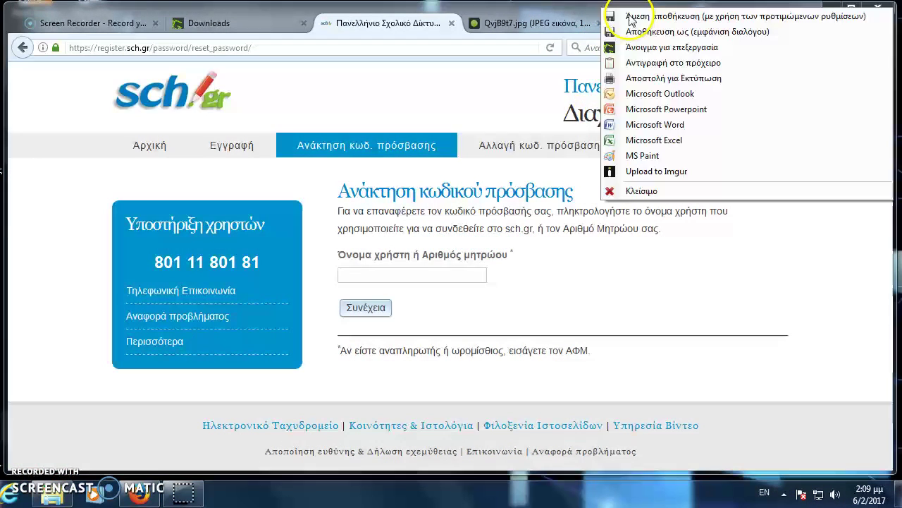
click(644, 48)
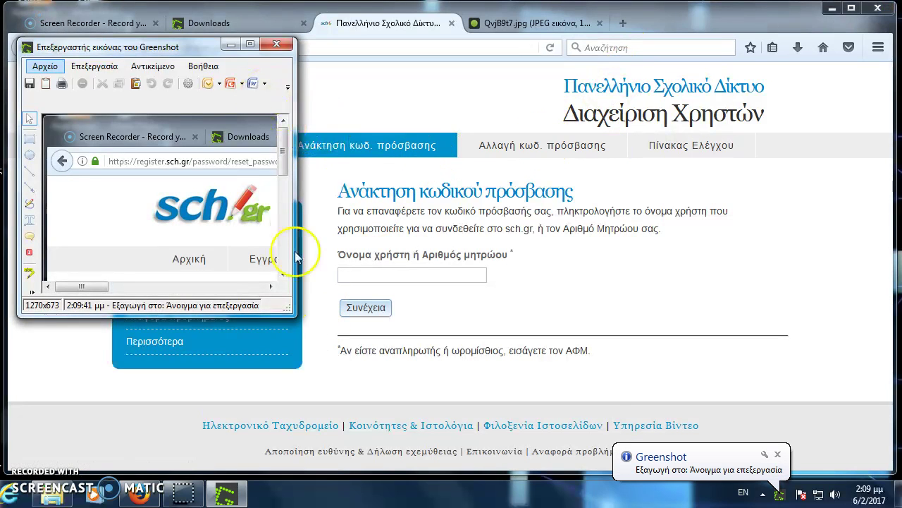
drag(295, 314, 875, 467)
drag(17, 38, 6, 16)
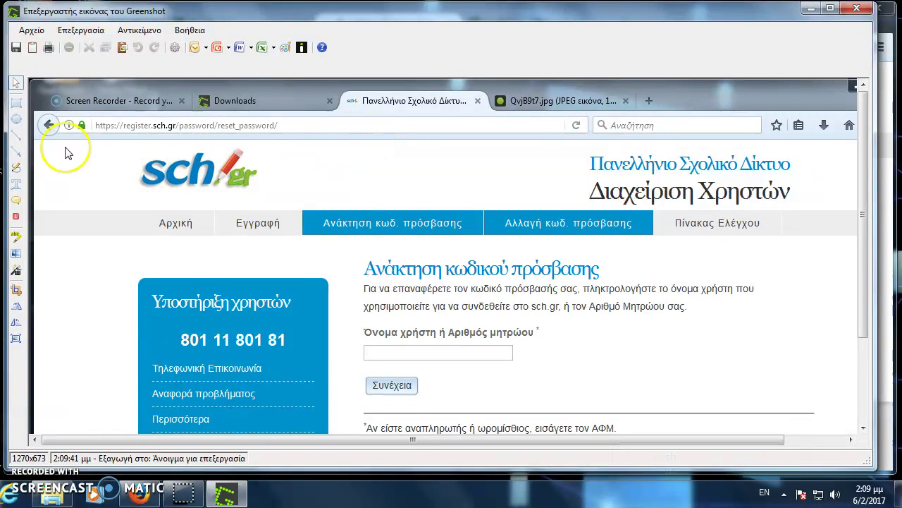
- Try a red arrow pointing to the Αρχική menu item in the captured page and undo it
click(17, 152)
drag(101, 177, 166, 211)
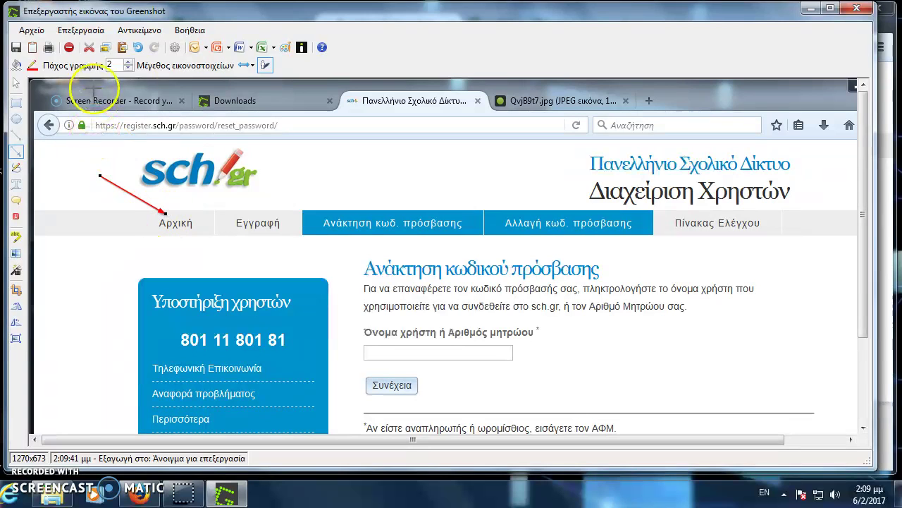
click(138, 48)
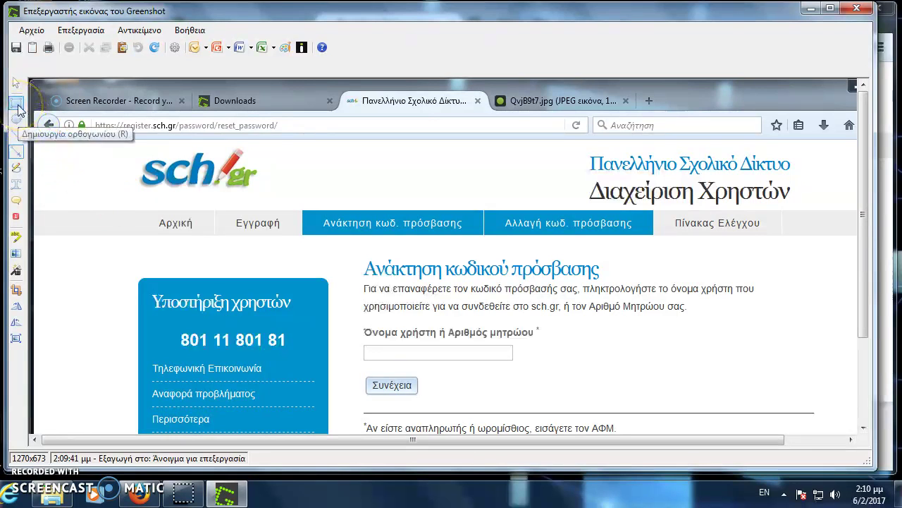
- Frame the Ανάκτηση κωδ. πρόσβασης item with a red rectangle and place counters 1, 2 and 3 at it, the username label and Συνέχεια
click(17, 103)
mouse_move(299, 202)
mouse_down()
mouse_move(419, 244)
mouse_move(486, 245)
mouse_up()
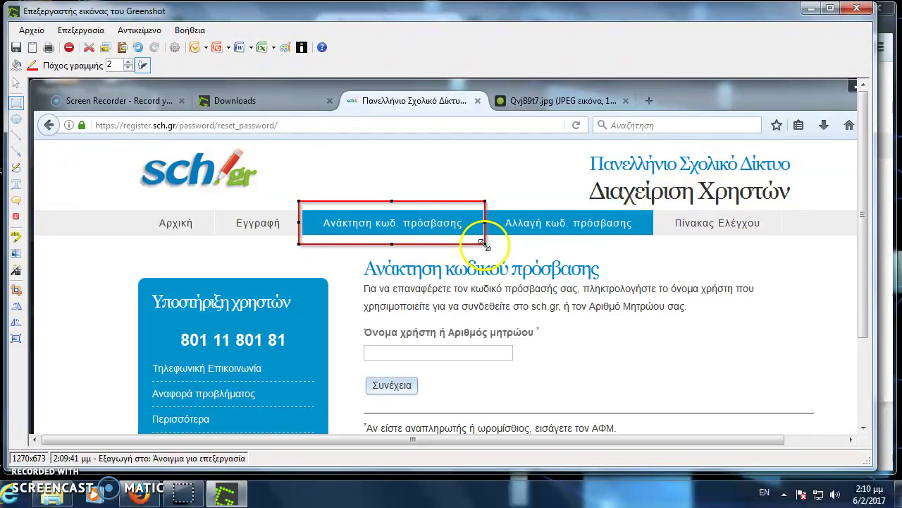
click(17, 218)
click(330, 189)
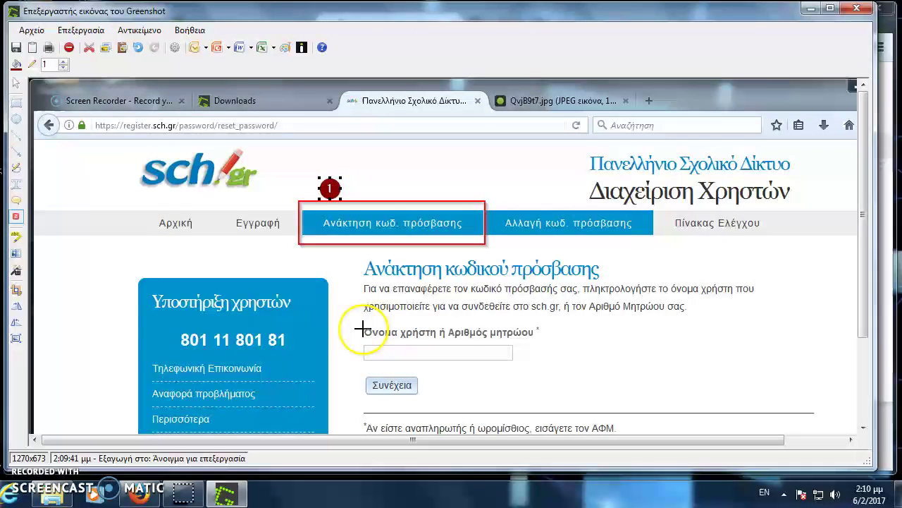
click(359, 377)
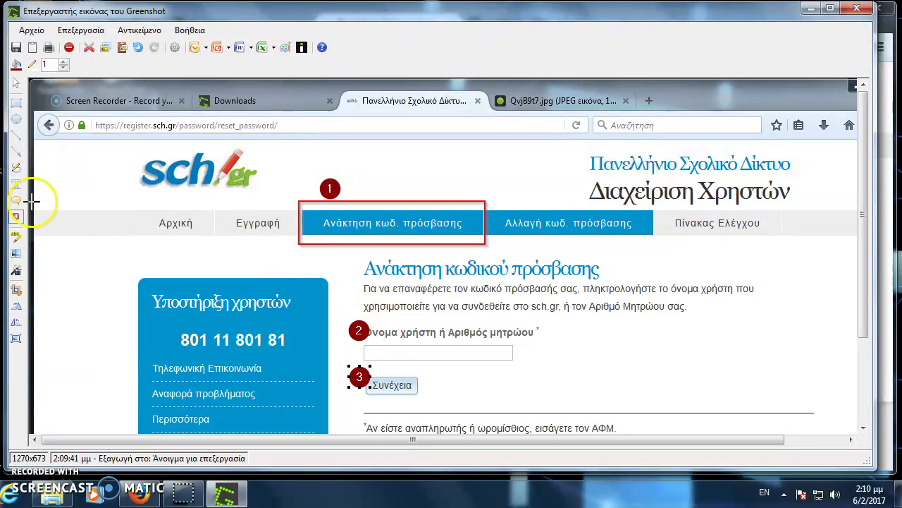
- Add a text box reading ΚΕΙΜΕΝΟ beside the username field and a speech bubble reading τετ below Αρχική
click(15, 183)
drag(643, 323, 770, 354)
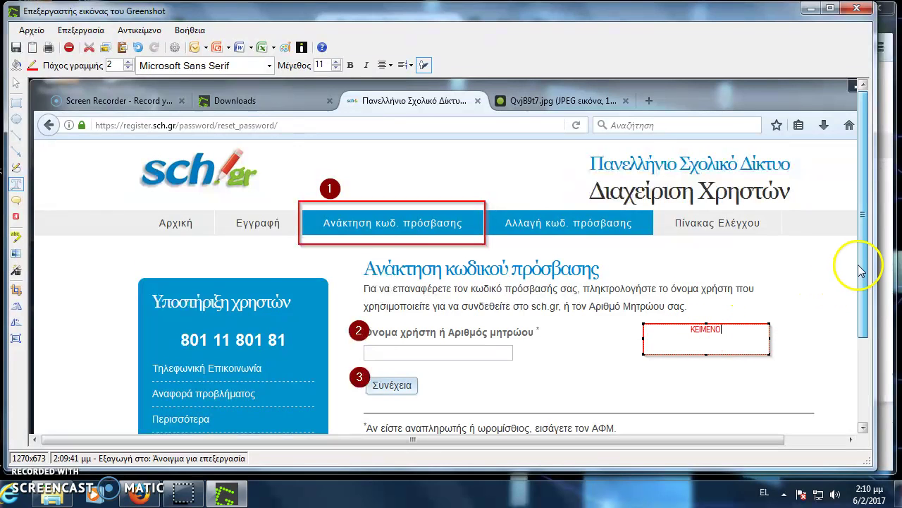
click(16, 199)
drag(167, 244, 225, 286)
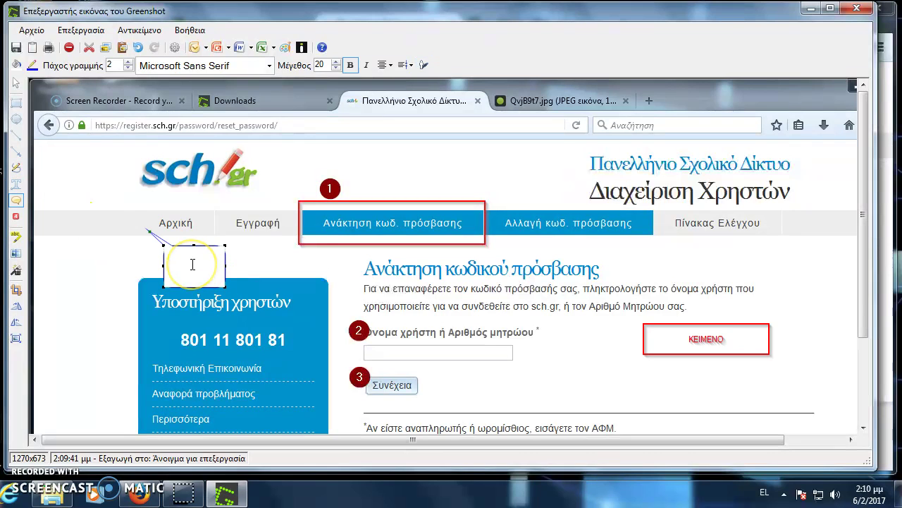
text(τετ)
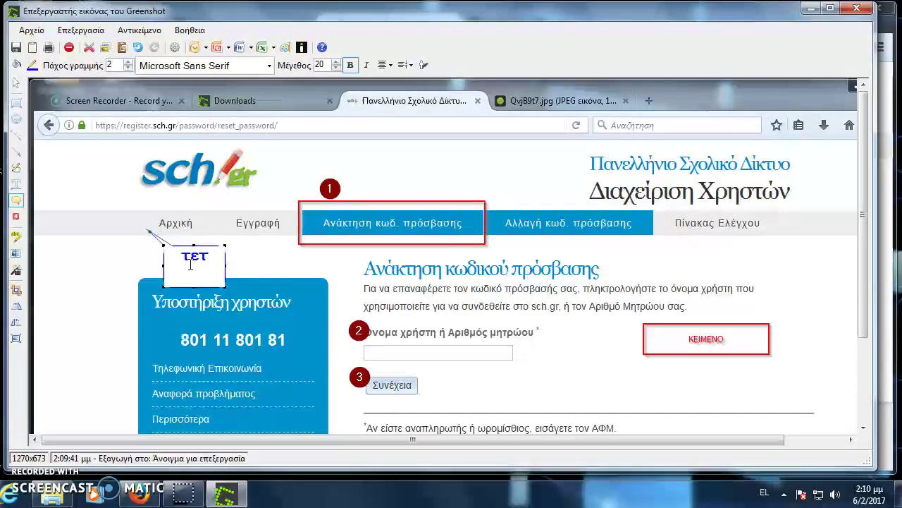